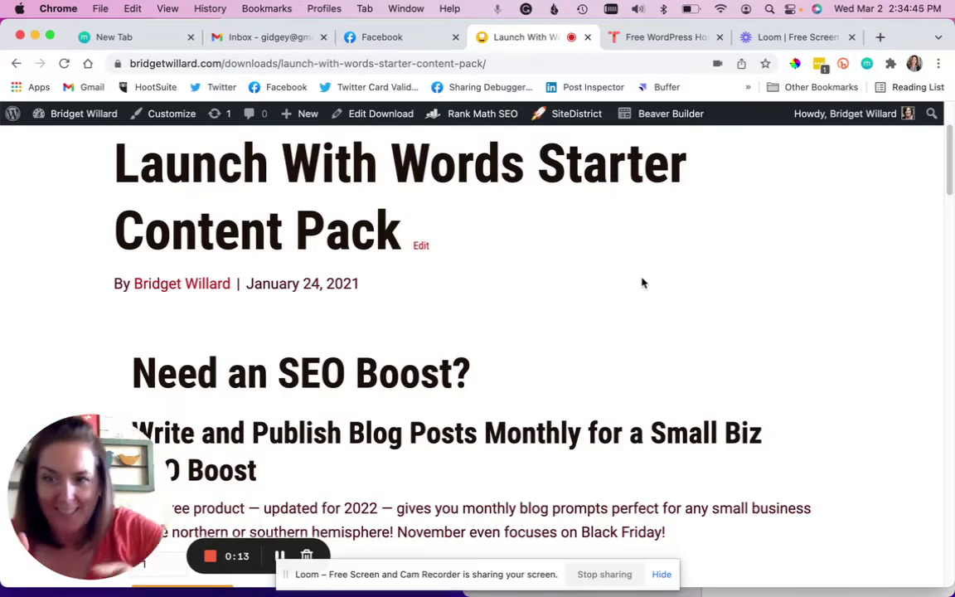
# - Start checkout for the free Launch With Words Starter Content Pack and add "+video" before the @ in the purchase email
pyautogui.scroll(-5, 556, 286)
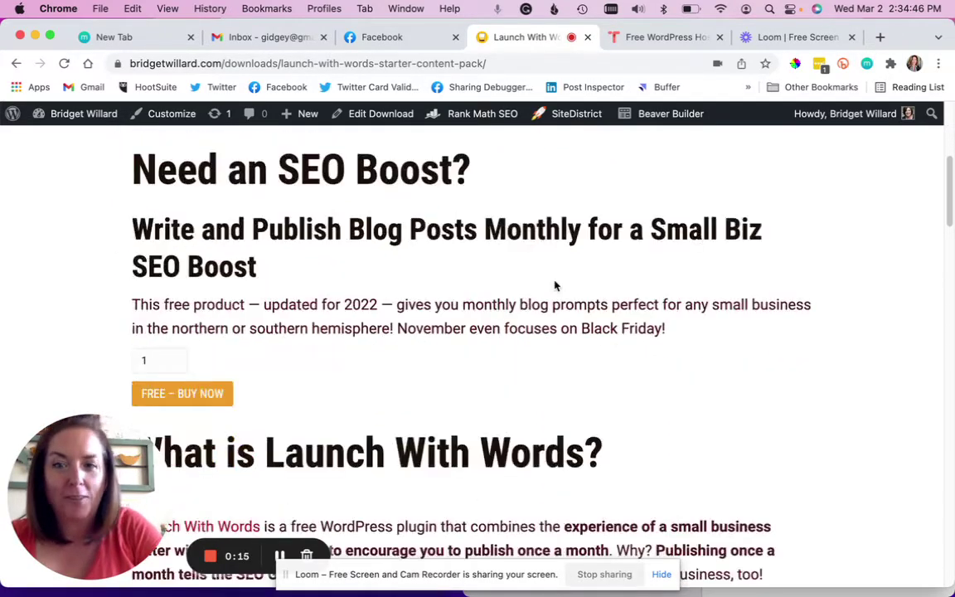
pyautogui.click(194, 301)
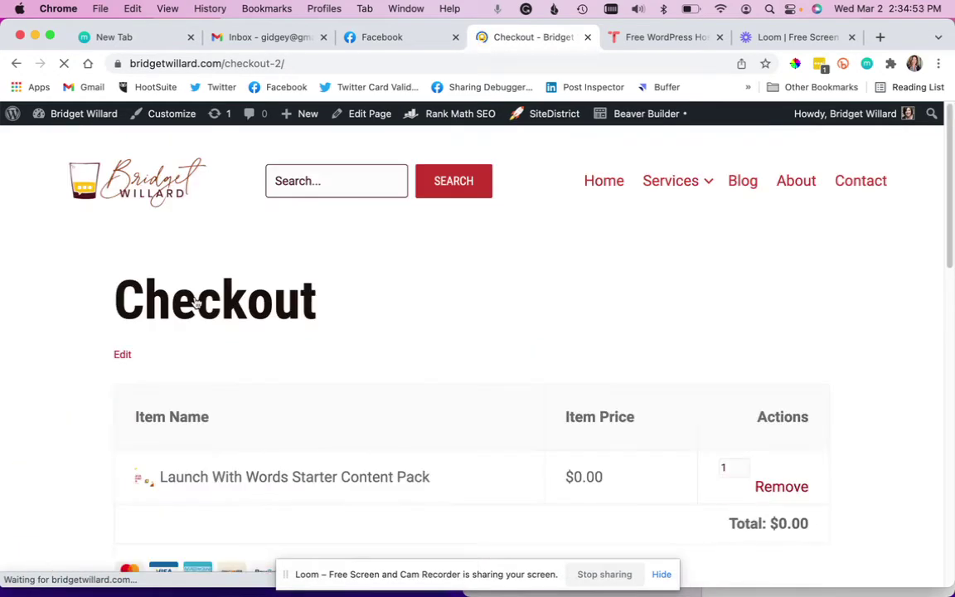
pyautogui.scroll(-5, 384, 320)
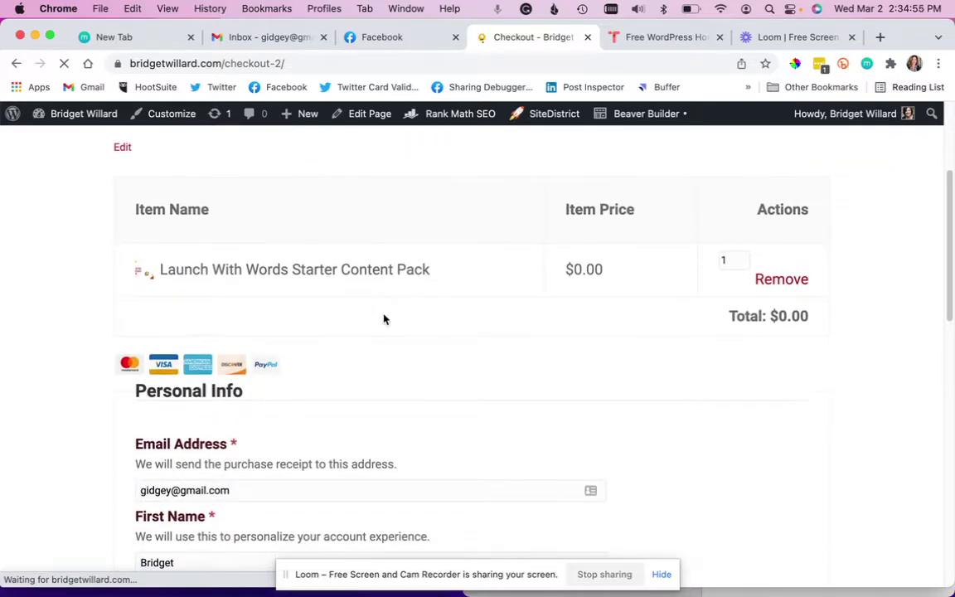
pyautogui.scroll(-5, 384, 319)
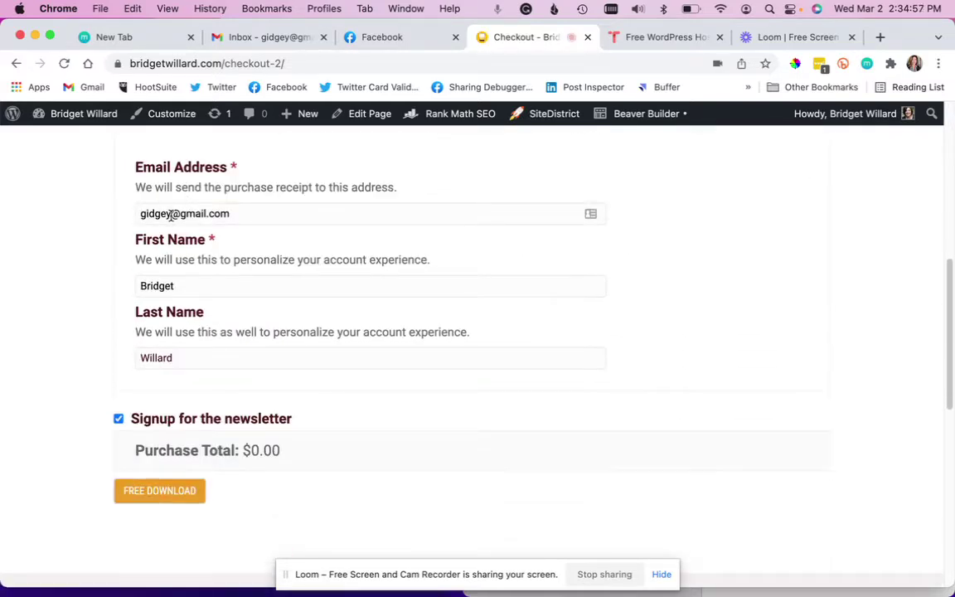
pyautogui.click(171, 214)
pyautogui.write('+video')
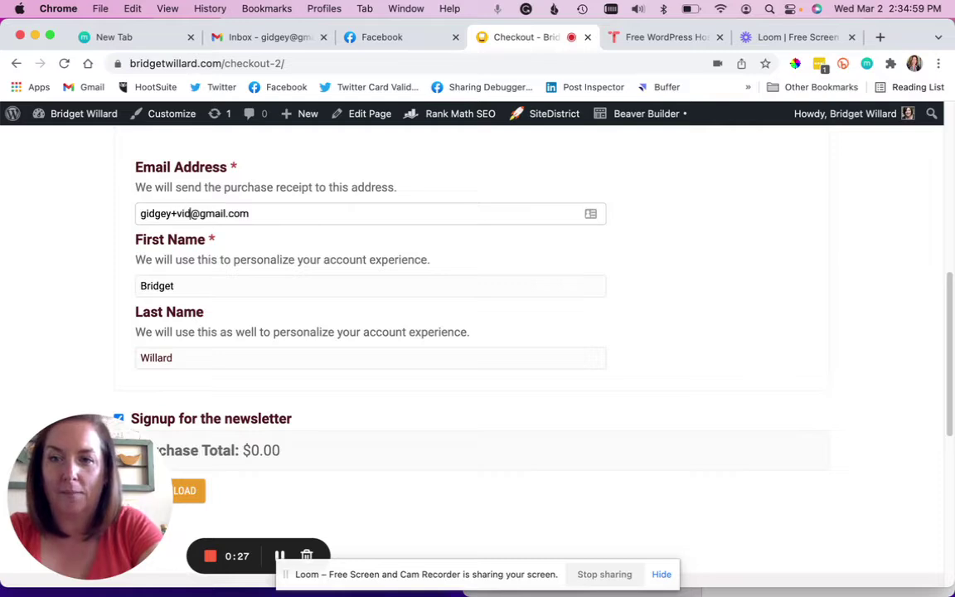
# - Opt out of the newsletter signup and submit the free download order
pyautogui.scroll(-4, 242, 280)
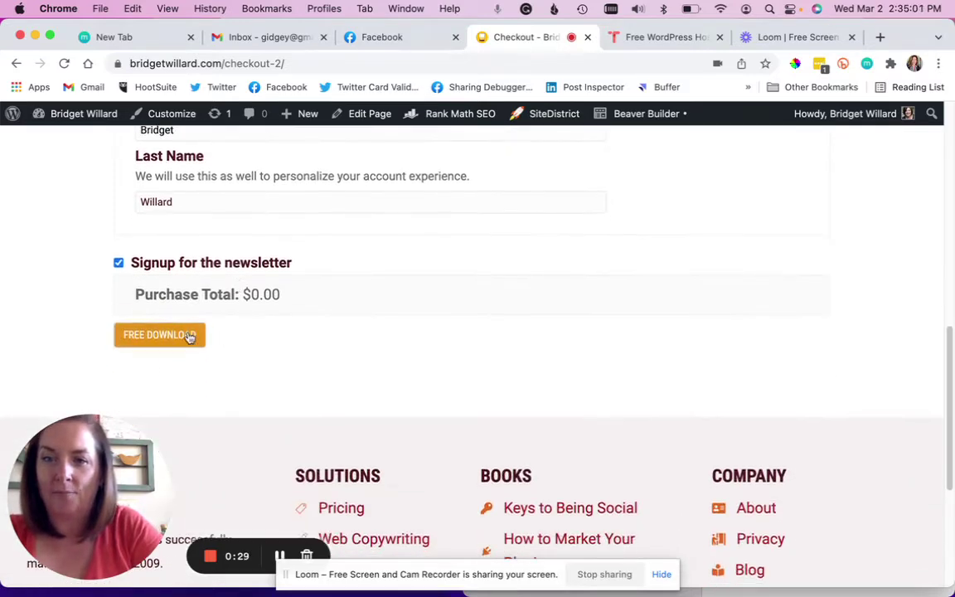
pyautogui.click(119, 263)
pyautogui.click(160, 336)
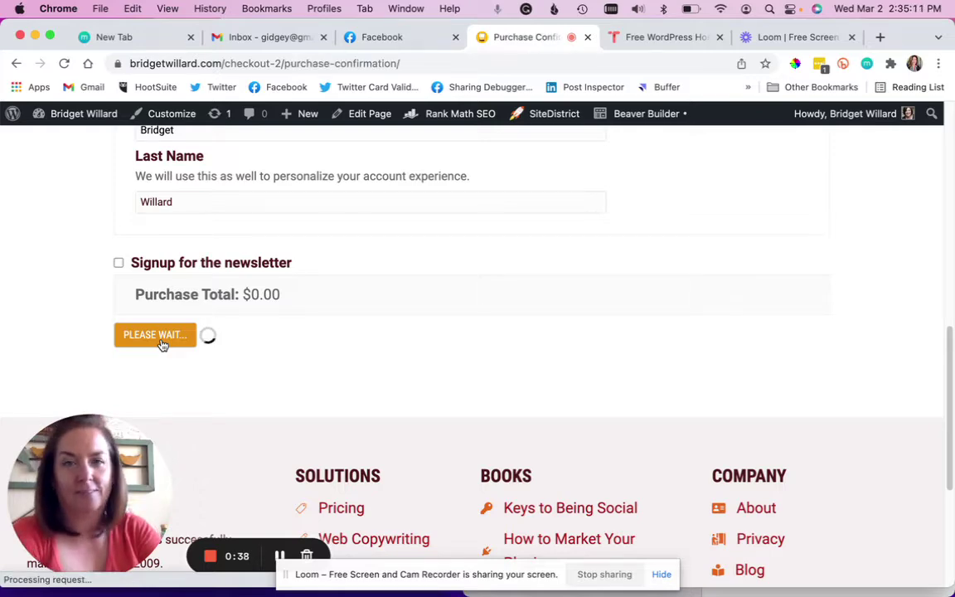
# - Download the LWW-StarterPack file from the products section of the purchase receipt
pyautogui.scroll(-10, 162, 345)
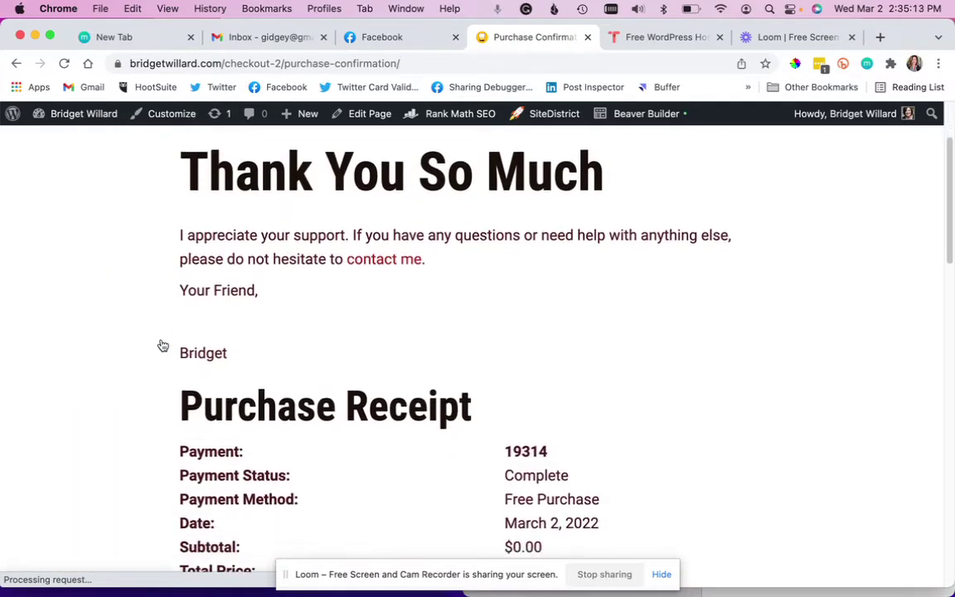
pyautogui.scroll(-14, 162, 345)
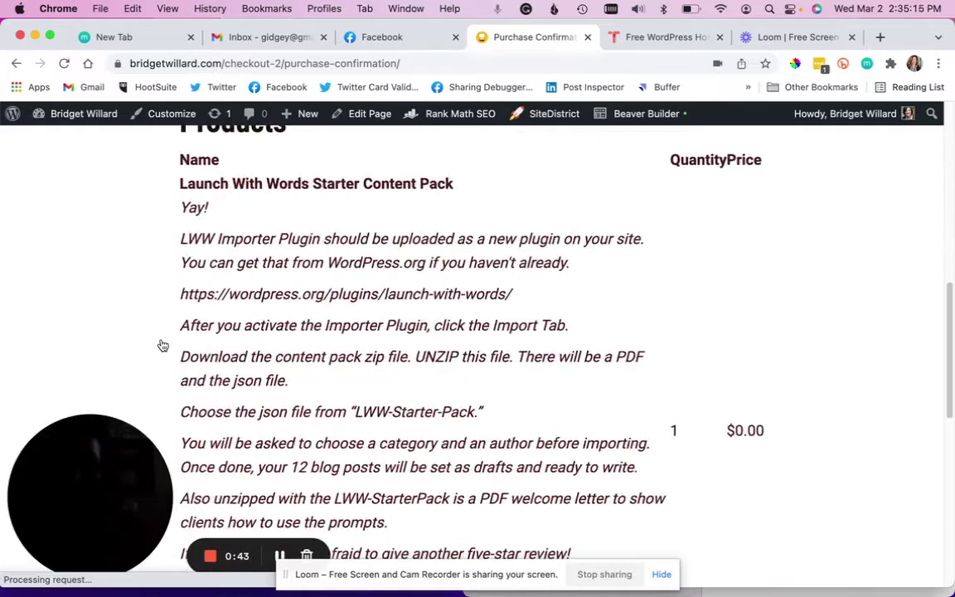
pyautogui.scroll(-1, 162, 345)
pyautogui.scroll(2, 163, 344)
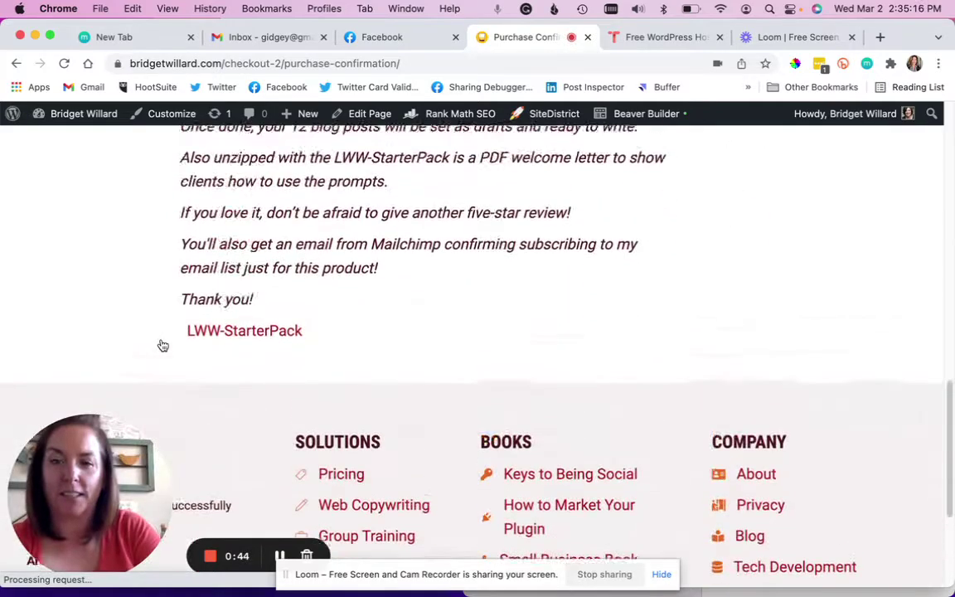
pyautogui.click(271, 345)
pyautogui.scroll(5, 270, 341)
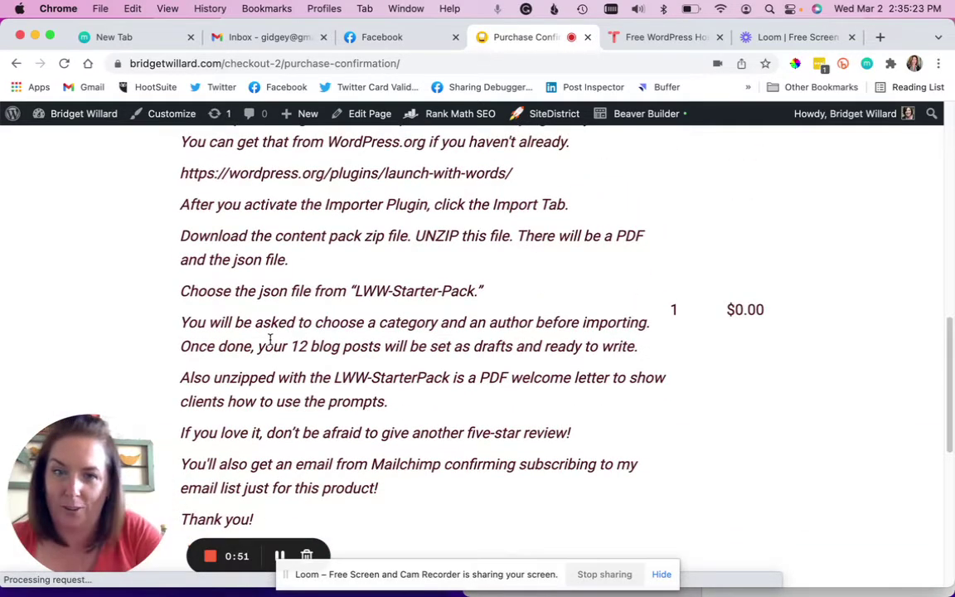
pyautogui.scroll(-3, 270, 340)
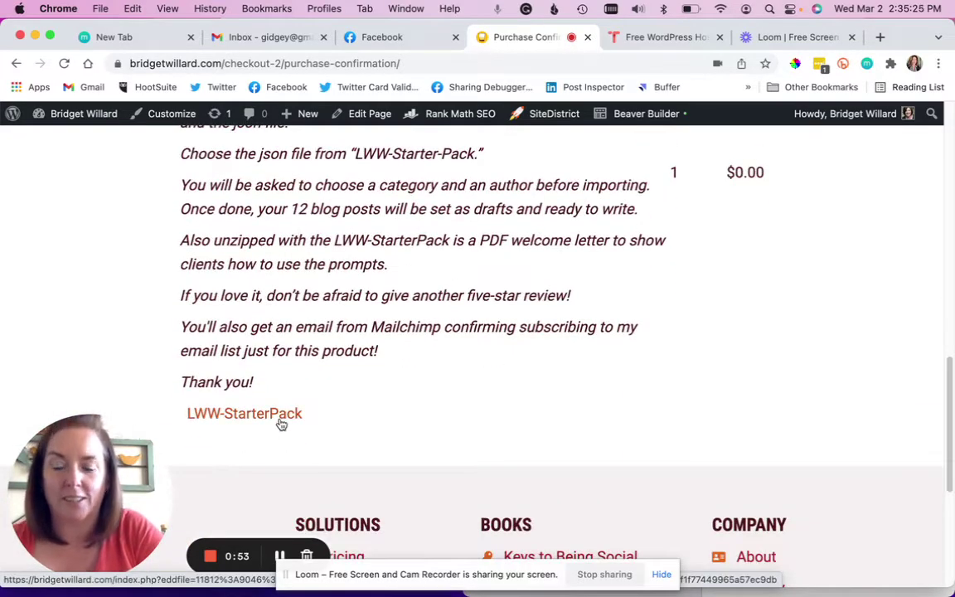
pyautogui.click(282, 425)
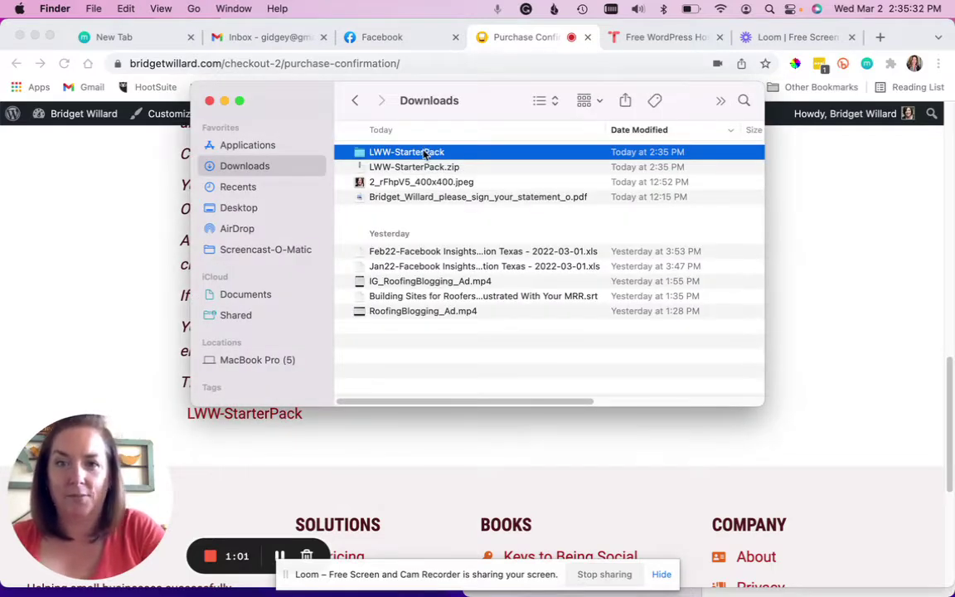
# - Look inside the downloaded LWW-StarterPack folder and skim the Welcome Letter PDF, closing it when done
pyautogui.doubleClick(424, 152)
pyautogui.click(476, 168)
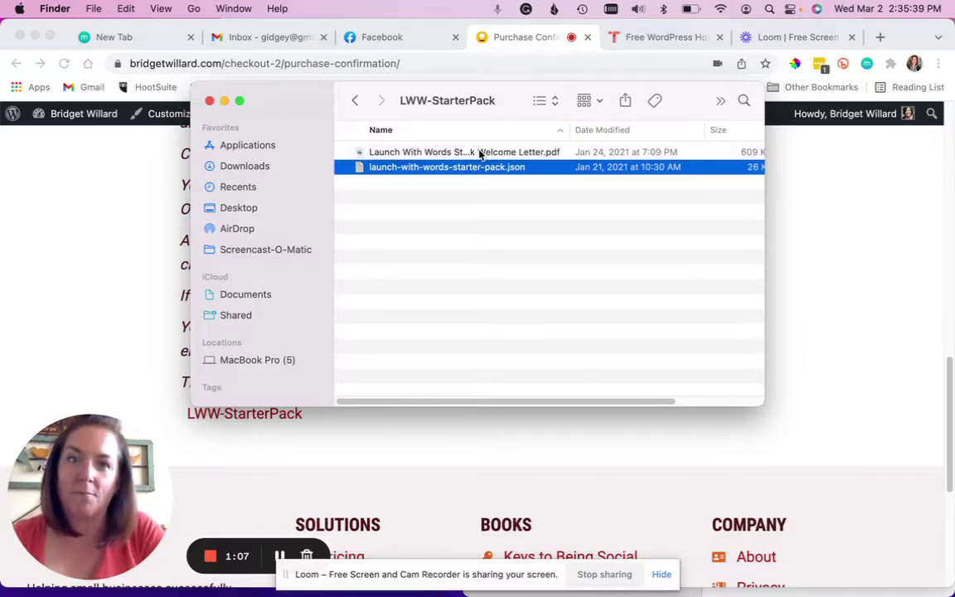
pyautogui.click(479, 154)
pyautogui.doubleClick(479, 154)
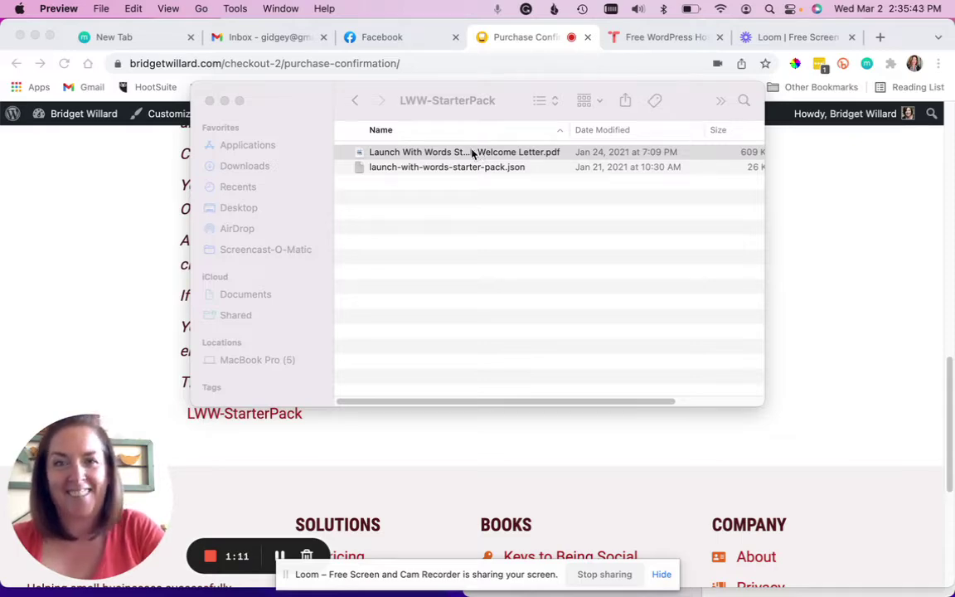
pyautogui.scroll(-3, 468, 155)
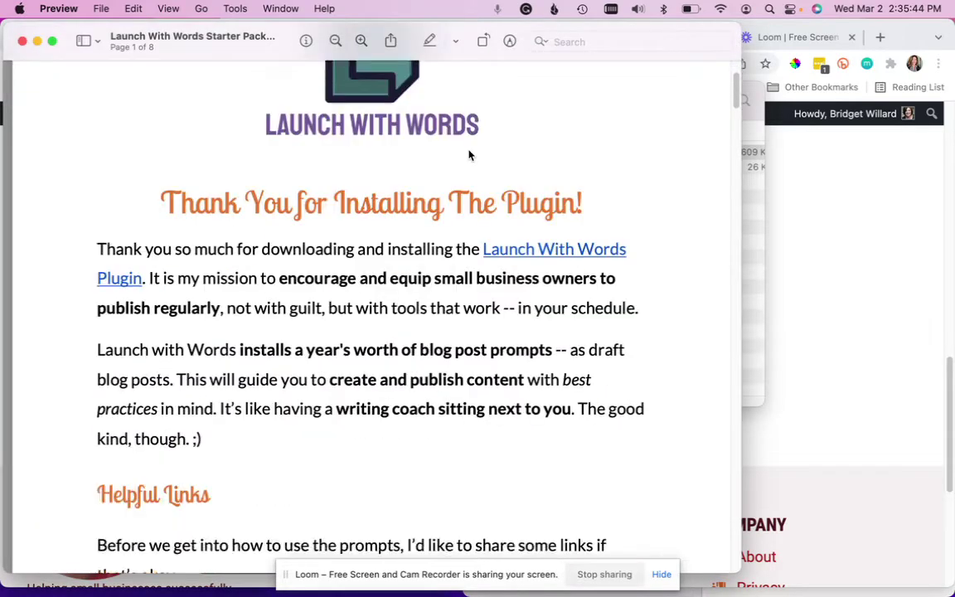
pyautogui.scroll(-15, 468, 155)
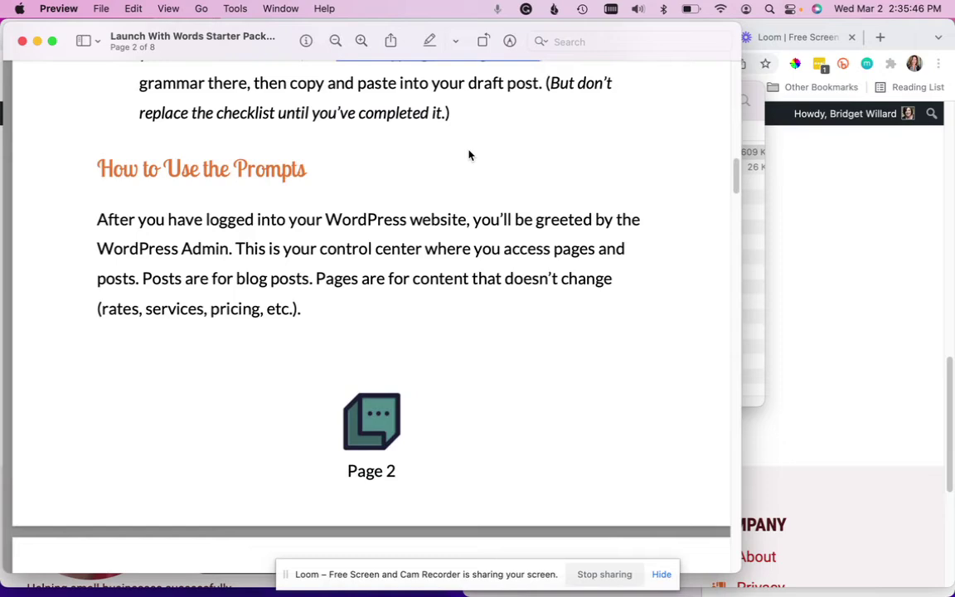
pyautogui.scroll(-6, 468, 155)
pyautogui.click(23, 41)
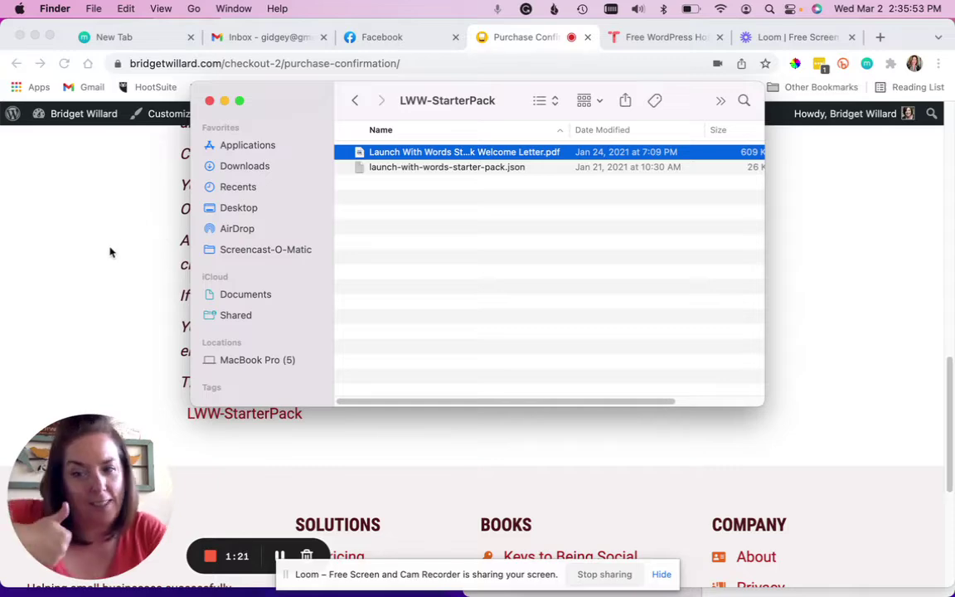
# - Switch to the TasteWP page, access the new Solve Quartz site's admin area and dismiss the setup notice
pyautogui.click(631, 39)
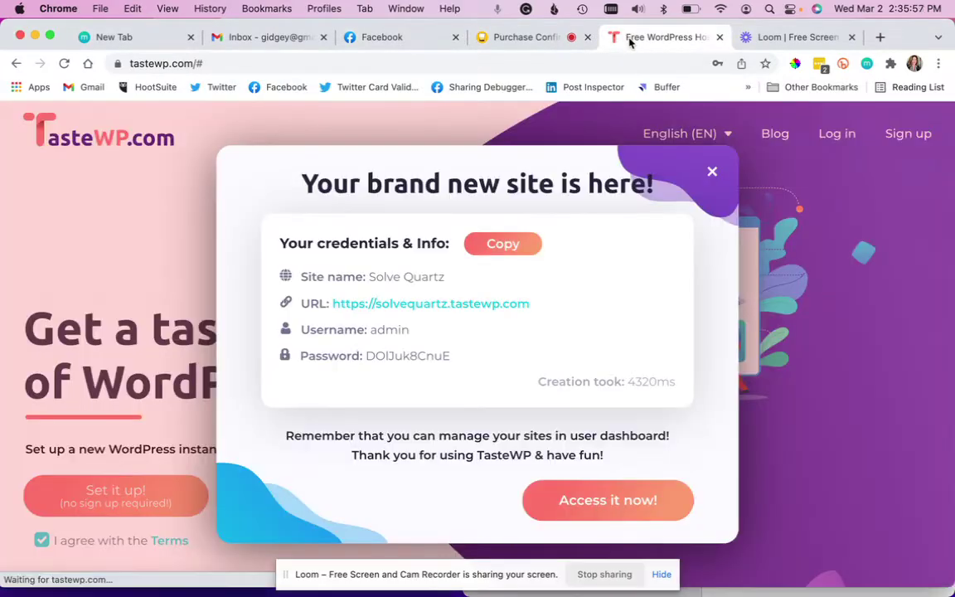
pyautogui.click(604, 498)
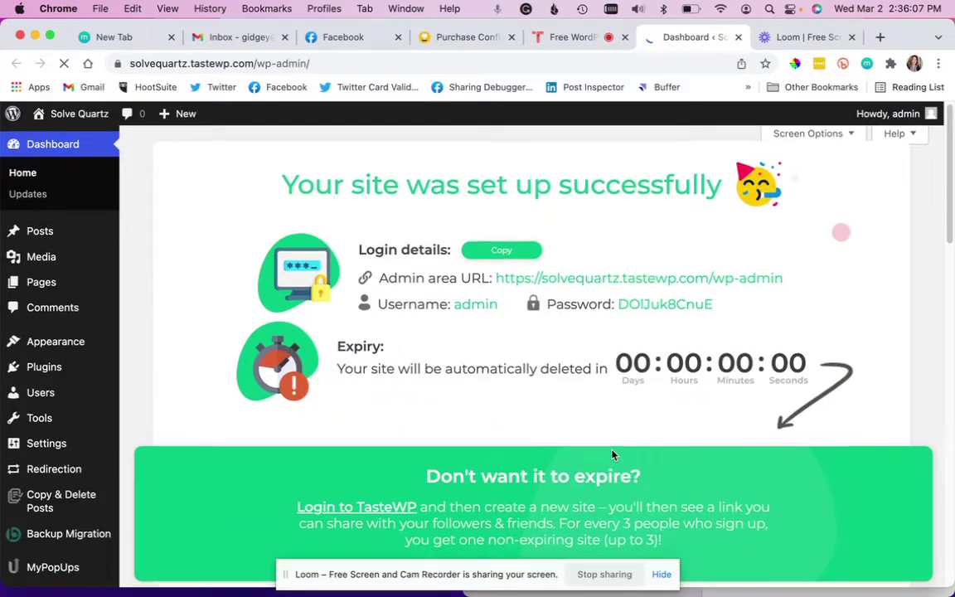
pyautogui.scroll(-5, 612, 454)
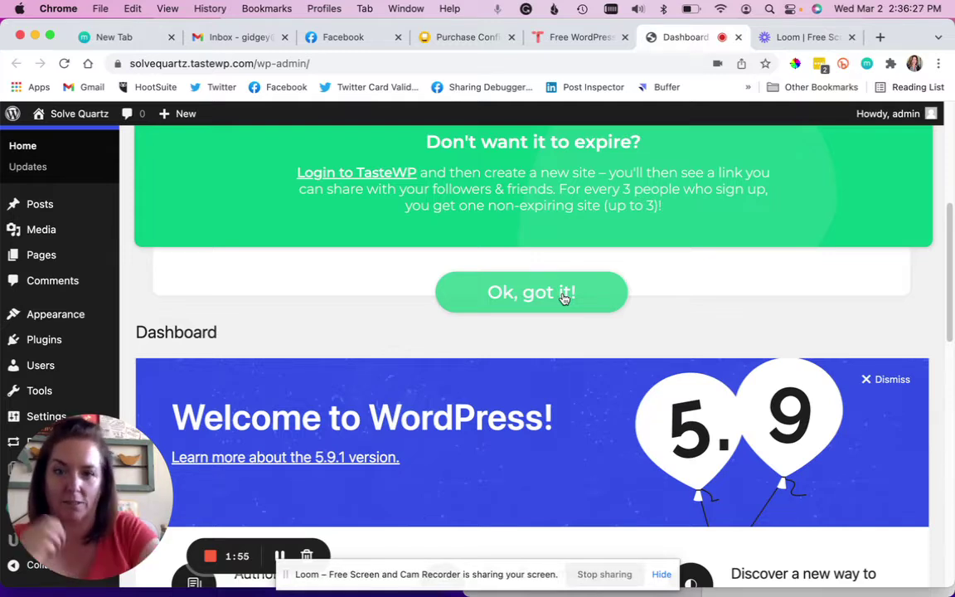
pyautogui.click(564, 296)
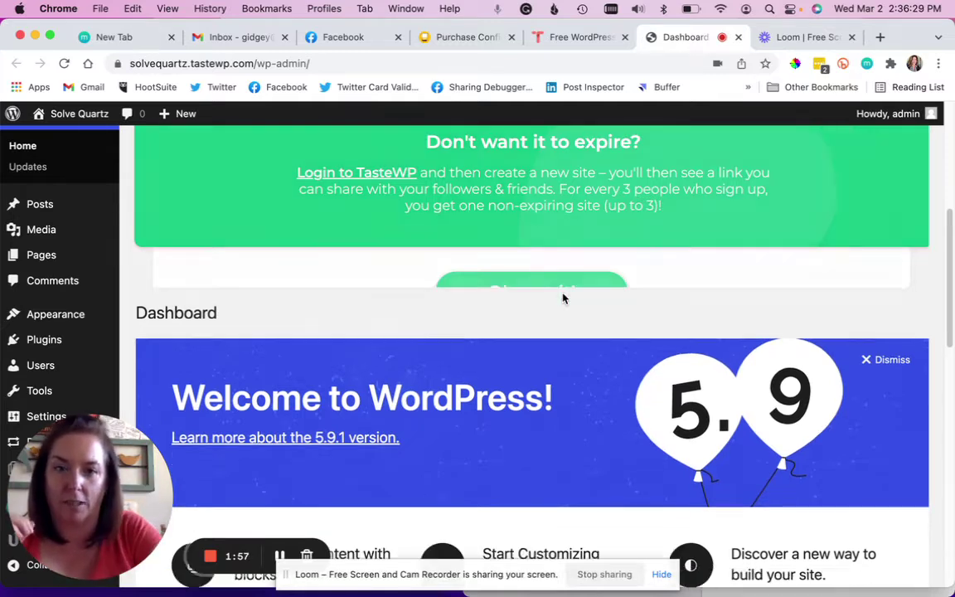
# - Open the admin user's profile from the site's list of users
pyautogui.scroll(-5, 56, 333)
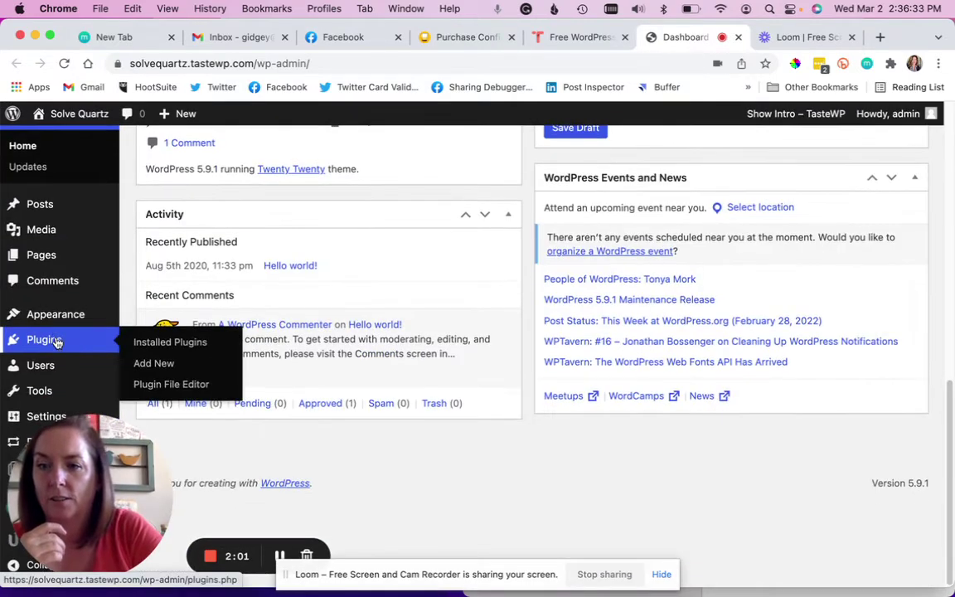
pyautogui.moveTo(38, 365)
pyautogui.click(152, 375)
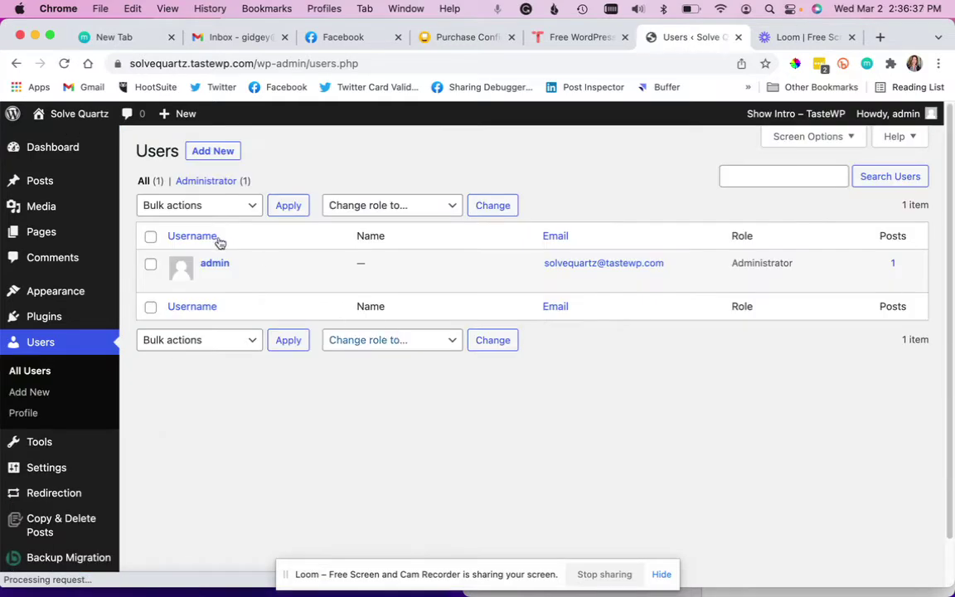
pyautogui.click(209, 280)
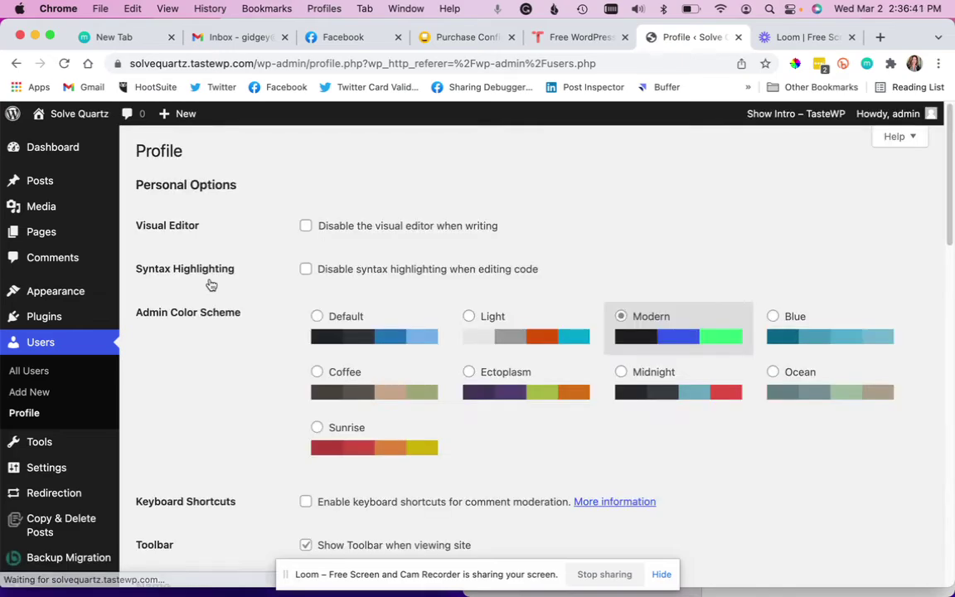
# - Enter the user's first name and last name in the profile
pyautogui.scroll(-10, 404, 324)
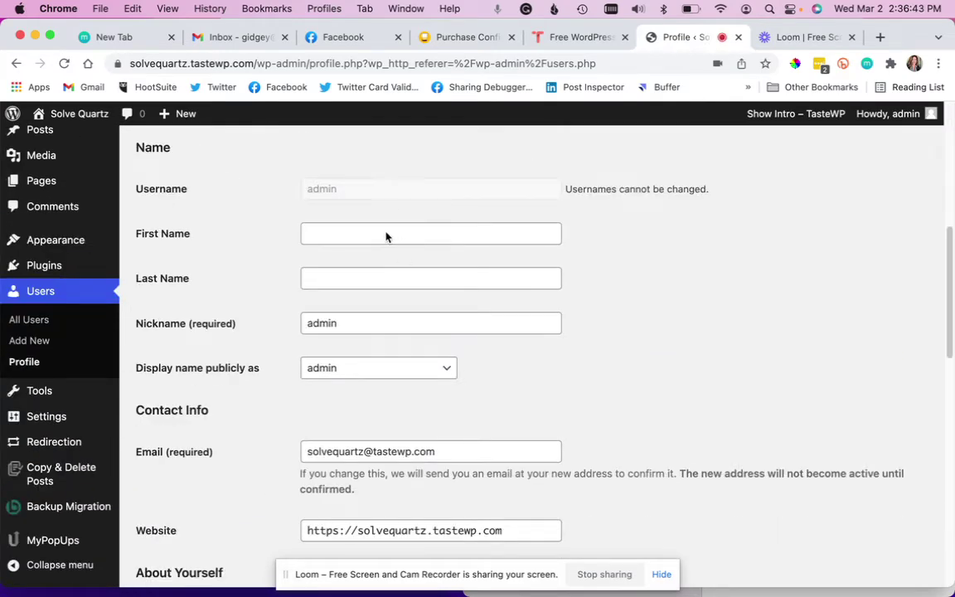
pyautogui.click(365, 233)
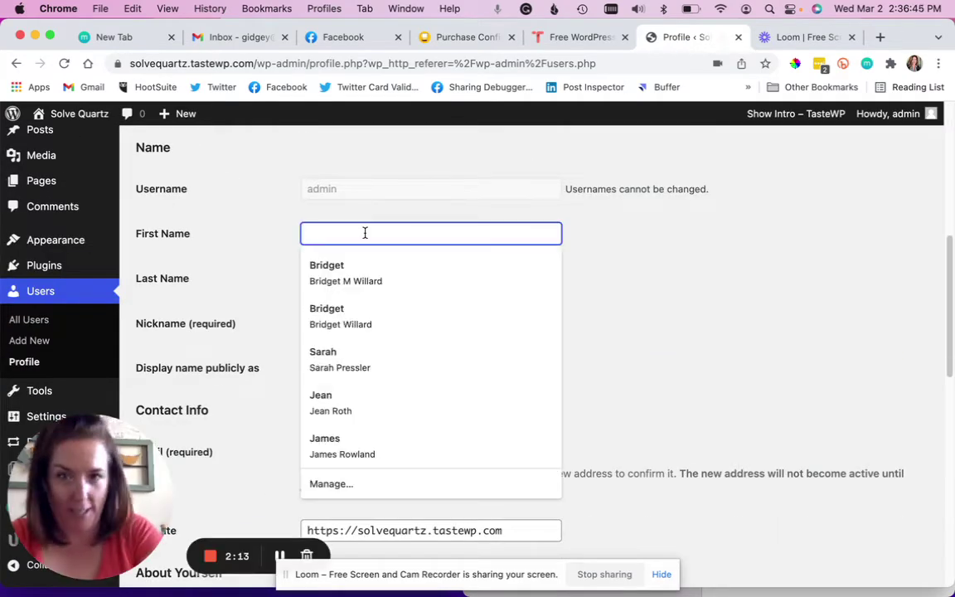
pyautogui.write('Bridget')
pyautogui.press('BackSpace')
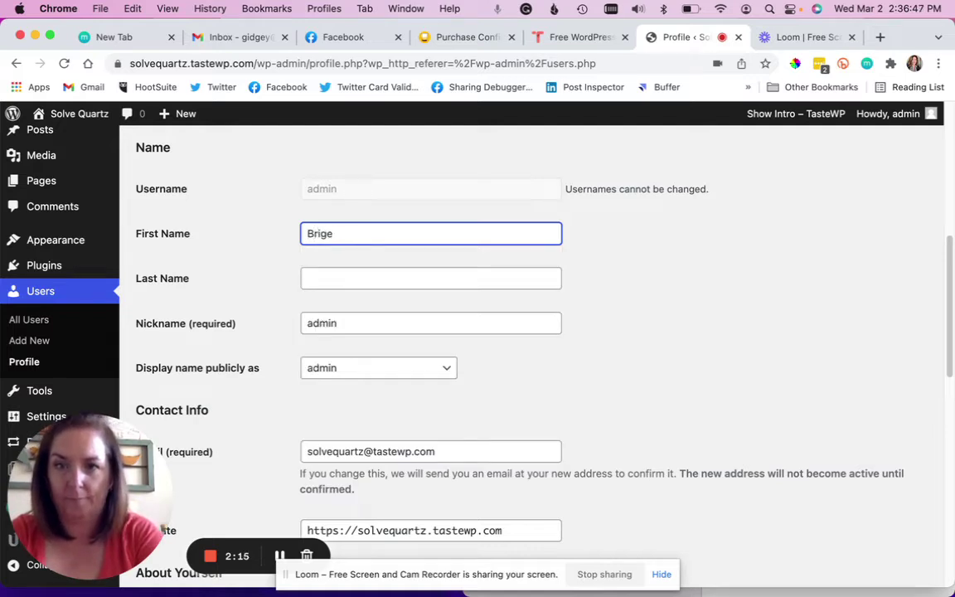
pyautogui.press('BackSpace')
pyautogui.press('BackSpace')
pyautogui.write('dget')
pyautogui.press('Tab')
pyautogui.write('Willard')
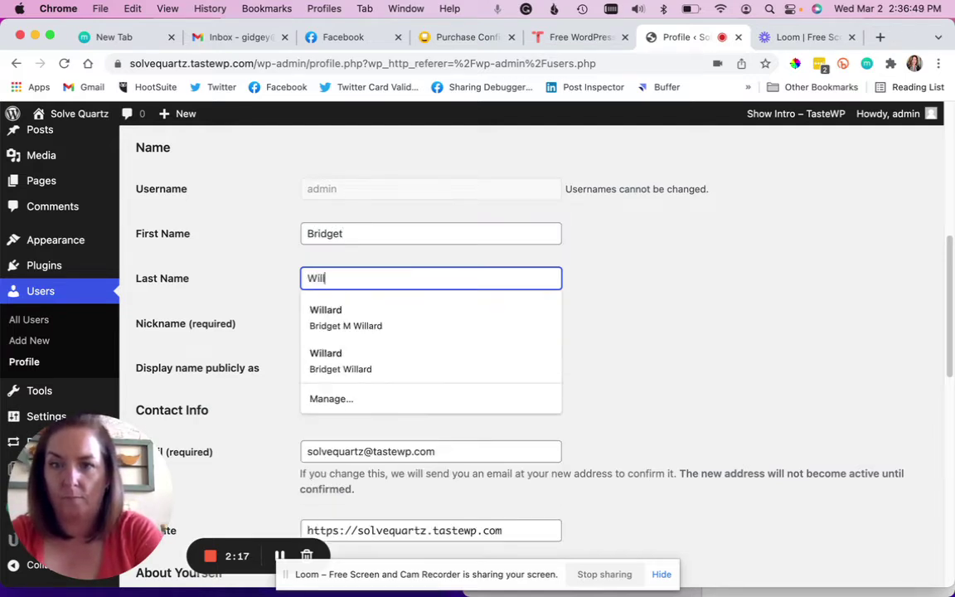
pyautogui.press('Tab')
# - Set the public display name to the first and last name, and update the profile
pyautogui.click(370, 376)
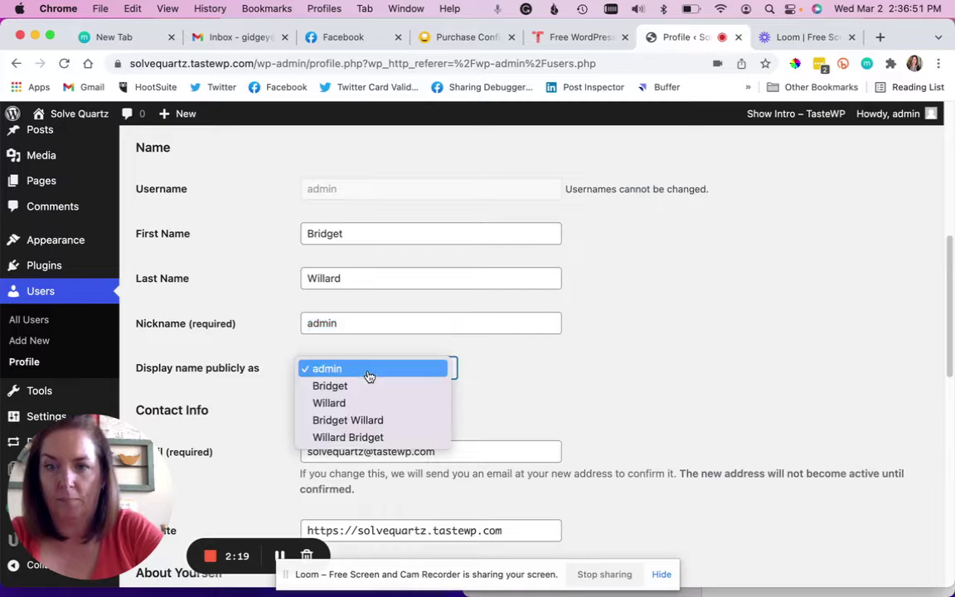
pyautogui.click(361, 421)
pyautogui.scroll(-10, 539, 399)
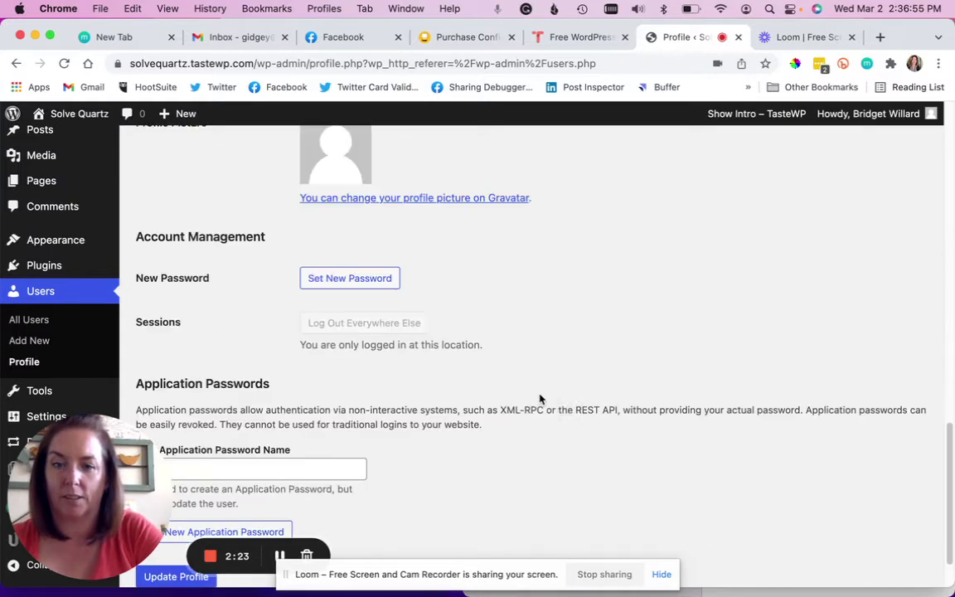
pyautogui.click(197, 511)
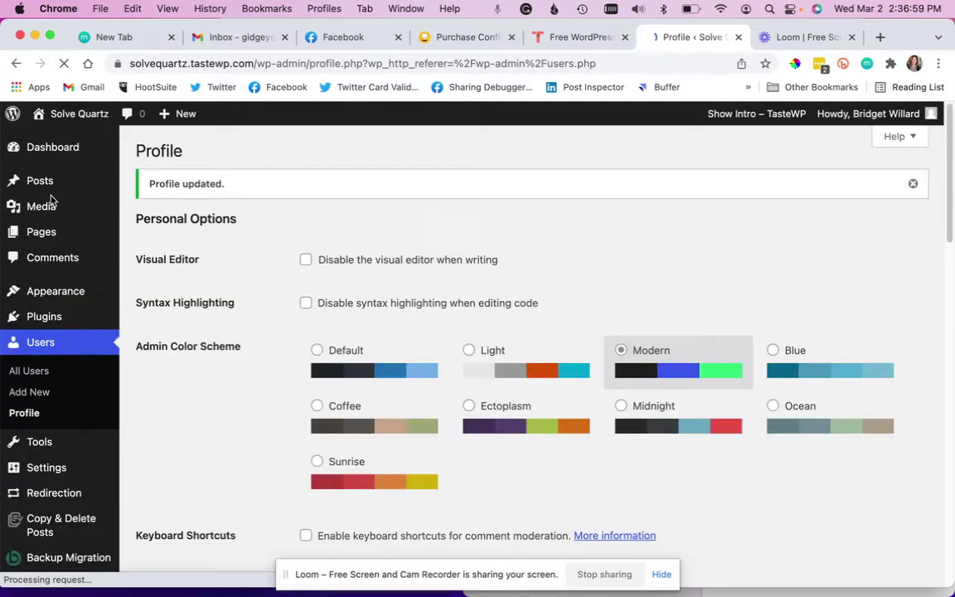
# - Add a new post category named Business
pyautogui.moveTo(47, 184)
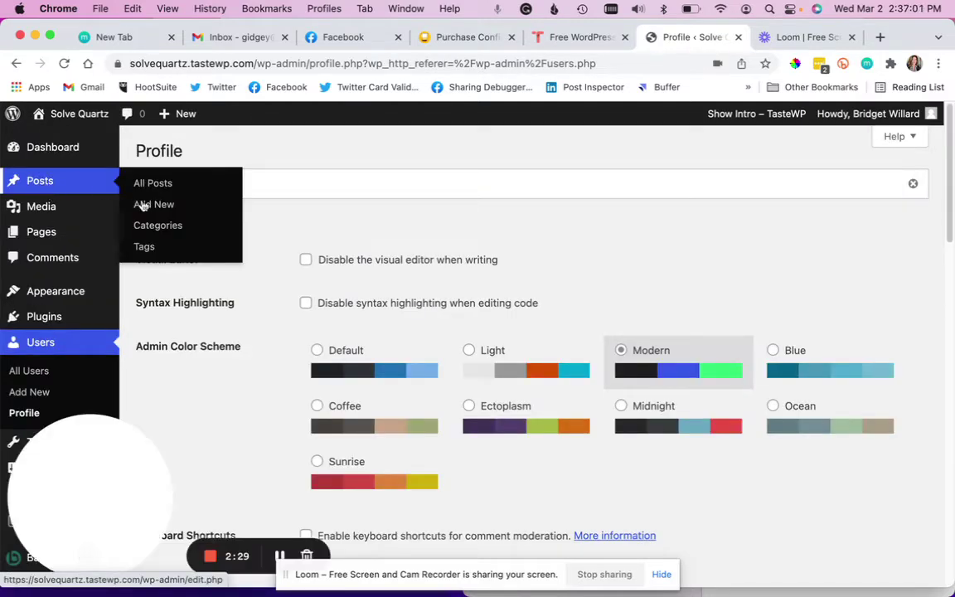
pyautogui.click(149, 230)
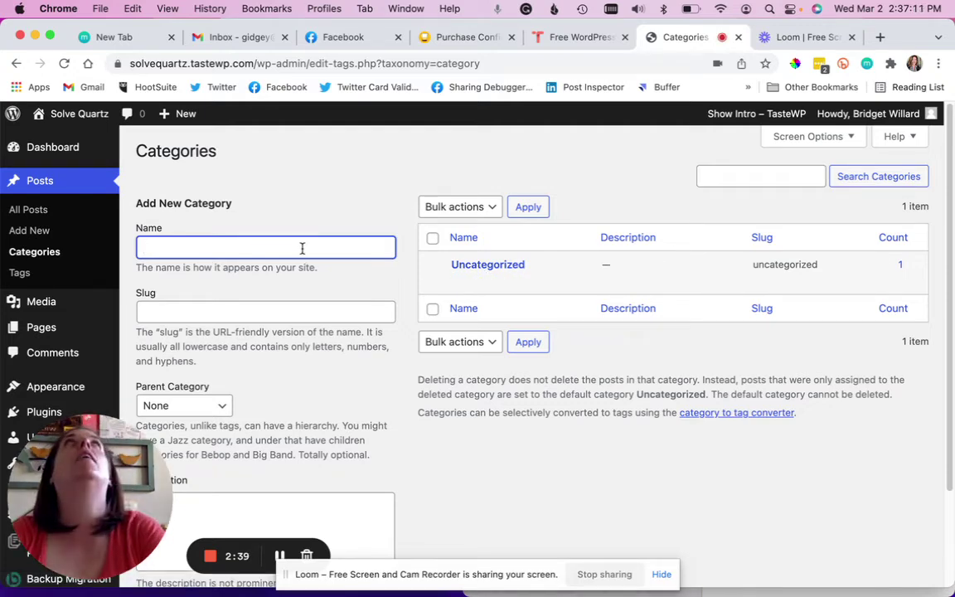
pyautogui.write('ess')
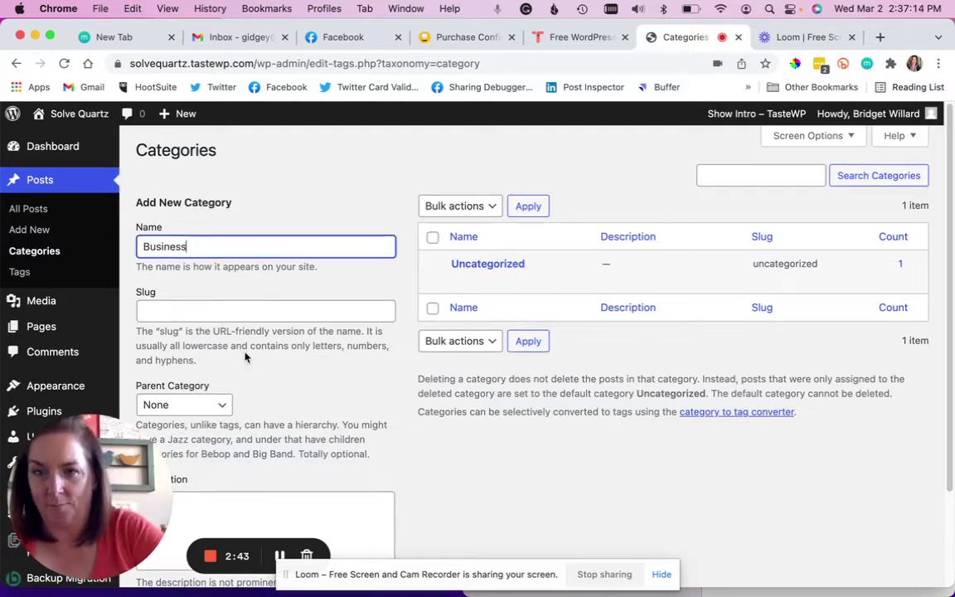
pyautogui.scroll(-3, 245, 356)
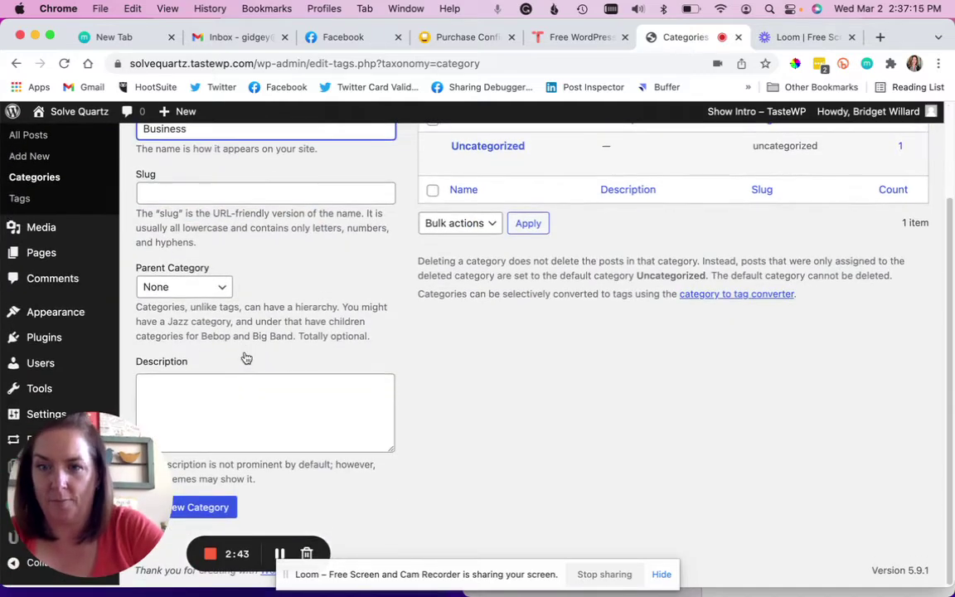
pyautogui.click(218, 507)
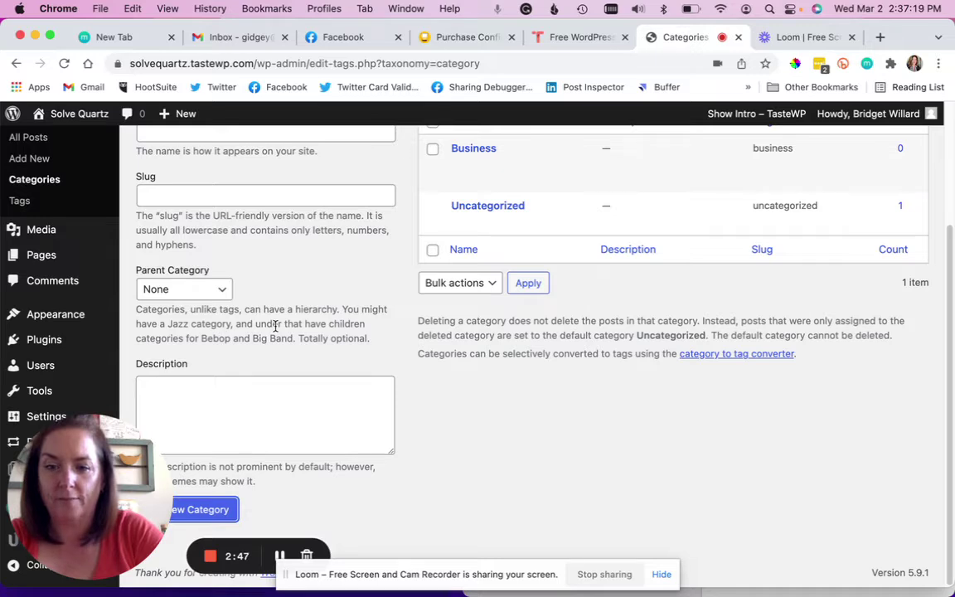
pyautogui.scroll(1, 275, 326)
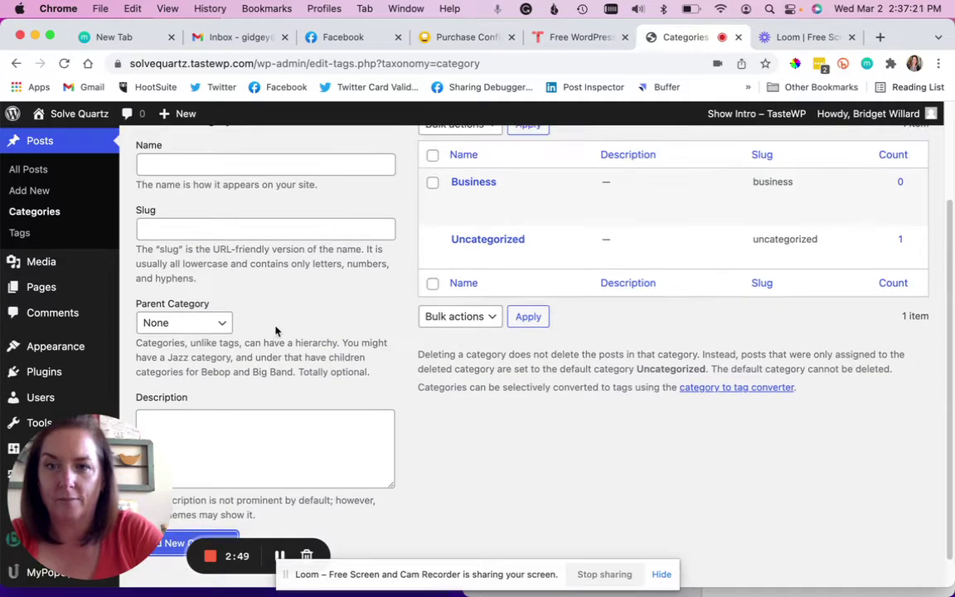
pyautogui.scroll(4, 275, 330)
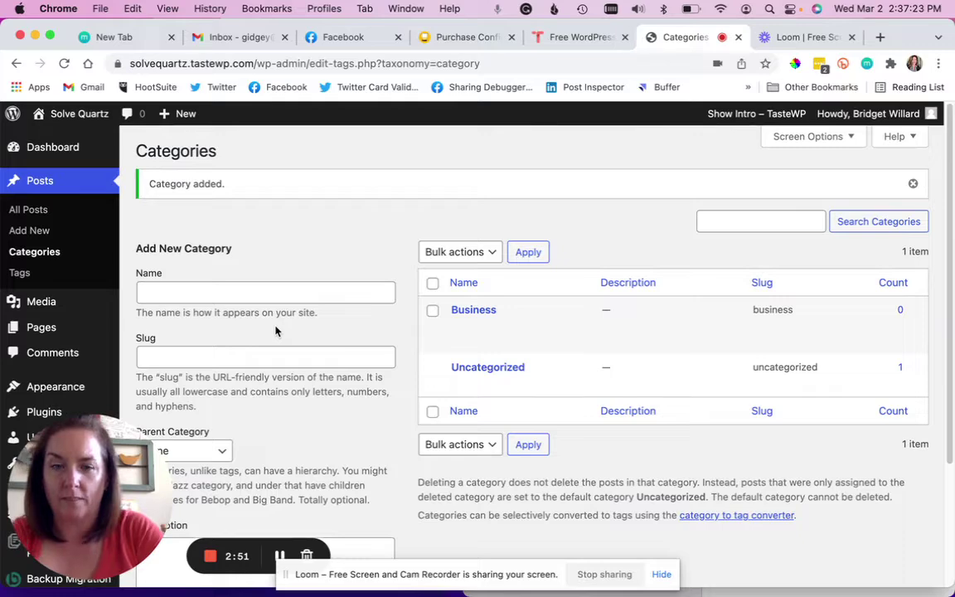
# - Search the plugin directory for "launch with words", and install and activate the Small Business Copywriting Plugin – Launch With Words
pyautogui.moveTo(51, 328)
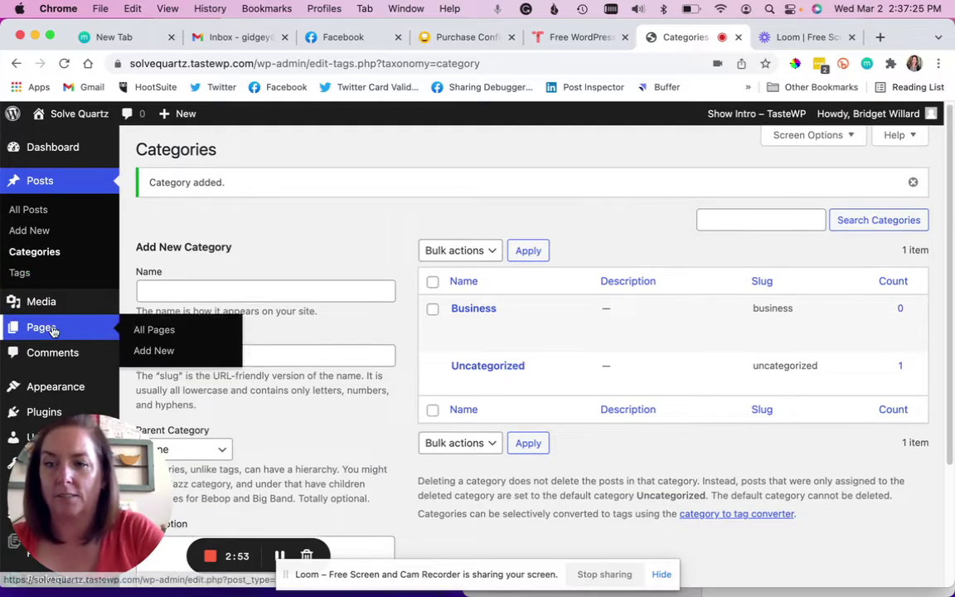
pyautogui.scroll(-5, 52, 330)
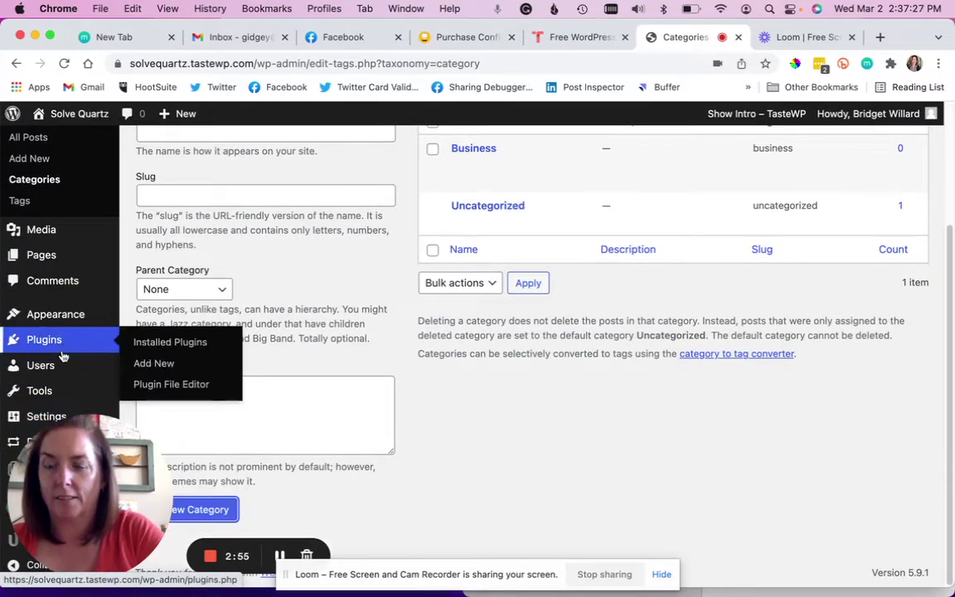
pyautogui.moveTo(57, 480); pyautogui.dragTo(640, 459)
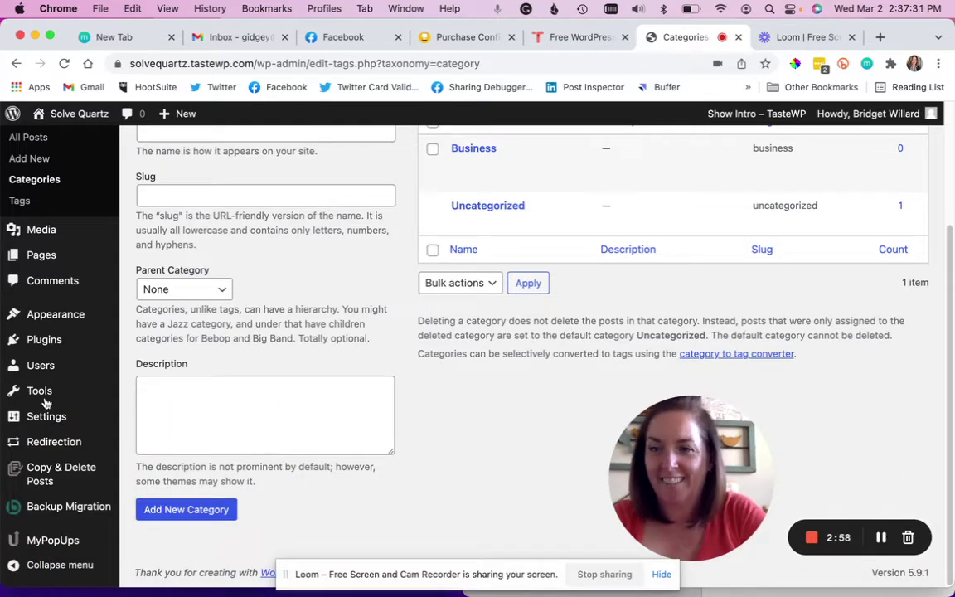
pyautogui.moveTo(43, 384)
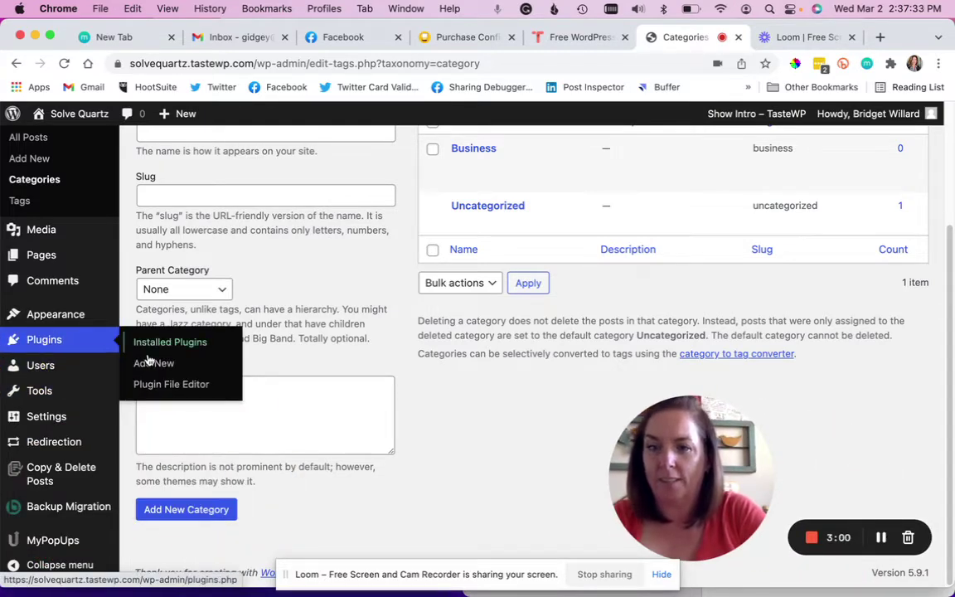
pyautogui.click(149, 361)
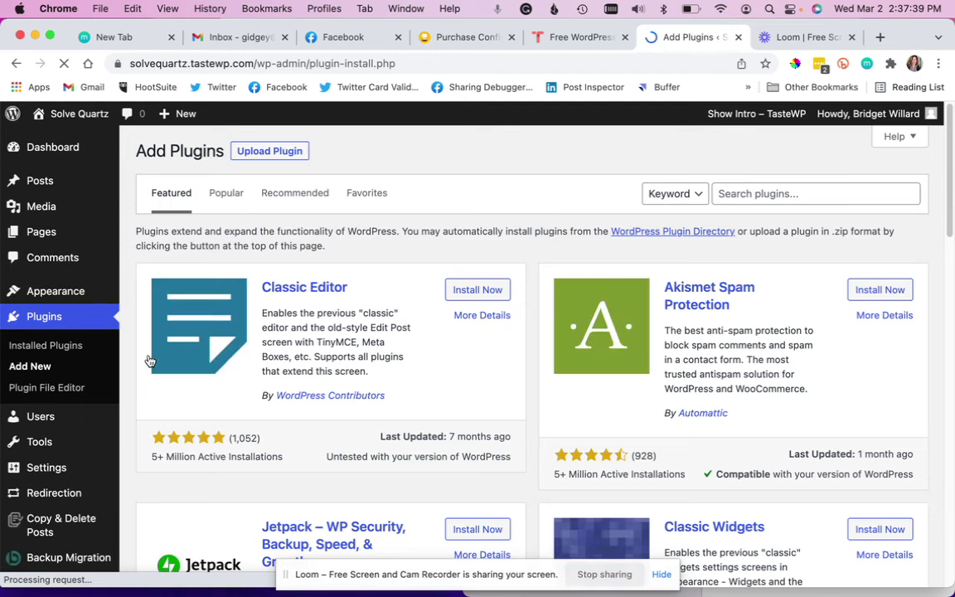
pyautogui.click(756, 193)
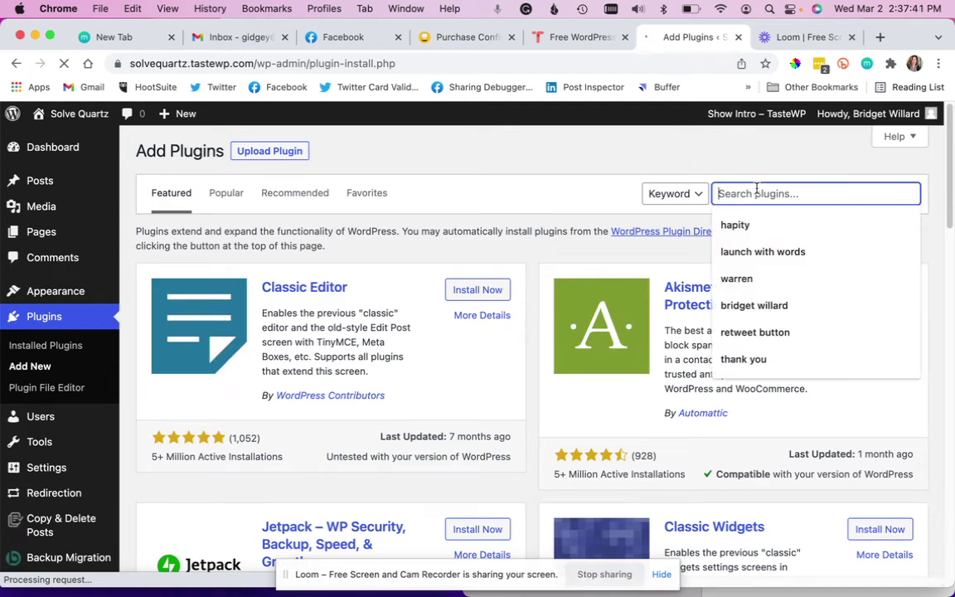
pyautogui.click(747, 255)
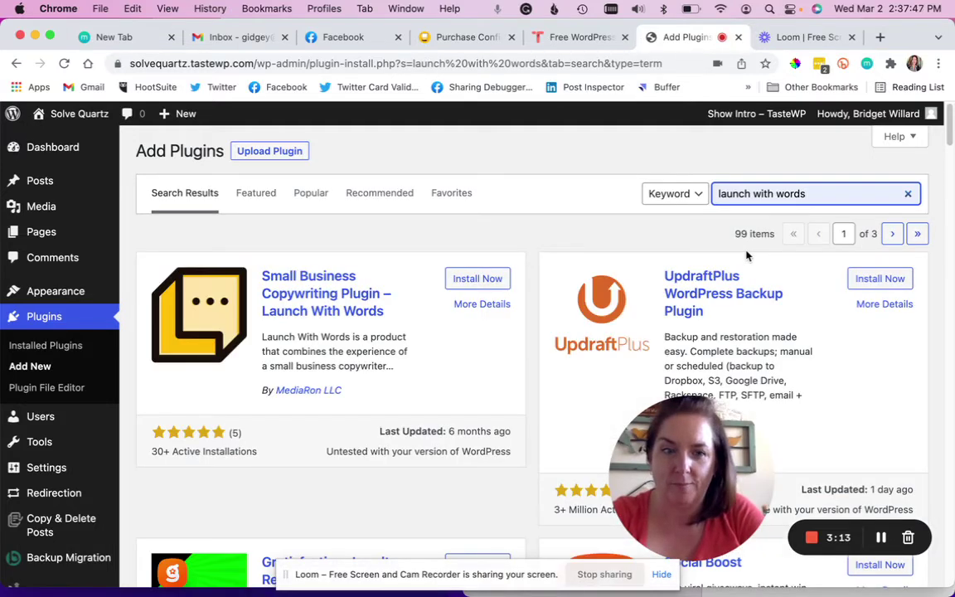
pyautogui.click(489, 280)
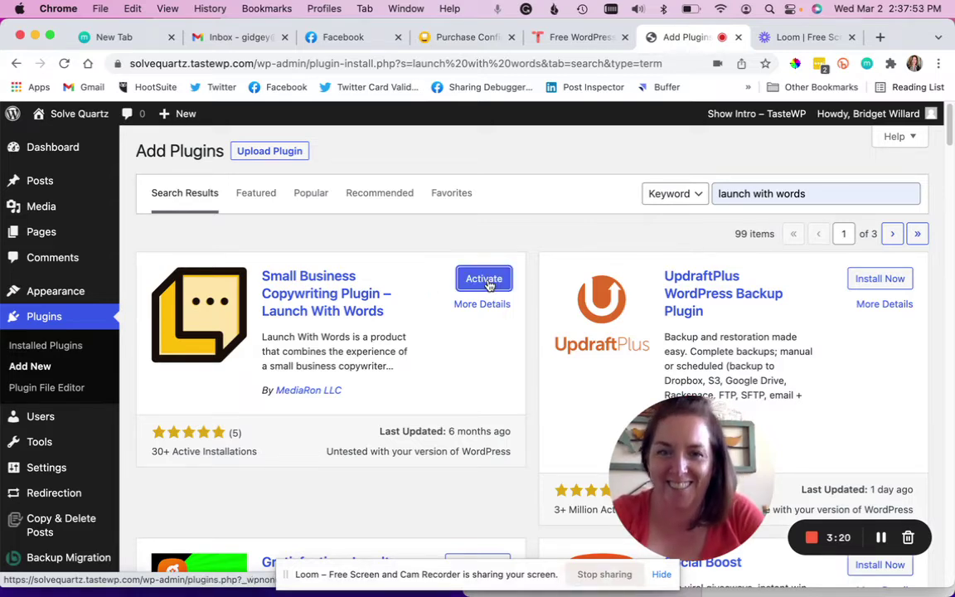
pyautogui.click(489, 282)
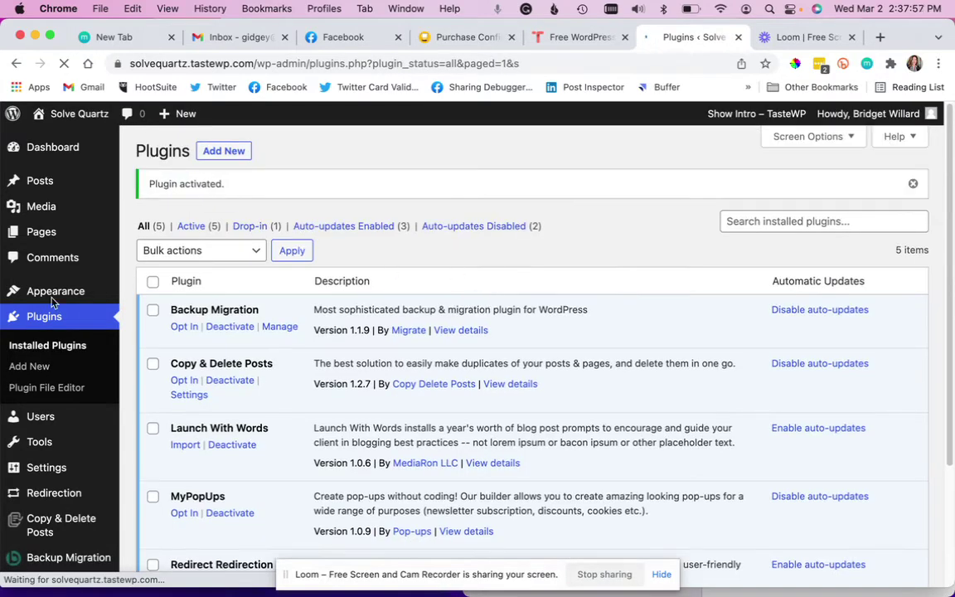
# - Open the Launch With Words plugin's page, look through its settings information and go to the content pack import form
pyautogui.moveTo(39, 182)
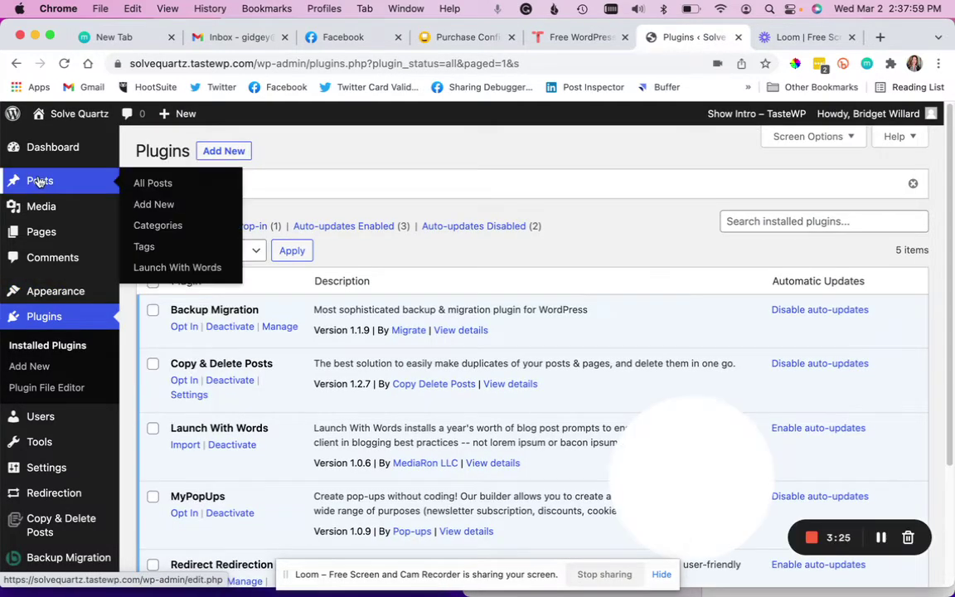
pyautogui.click(158, 271)
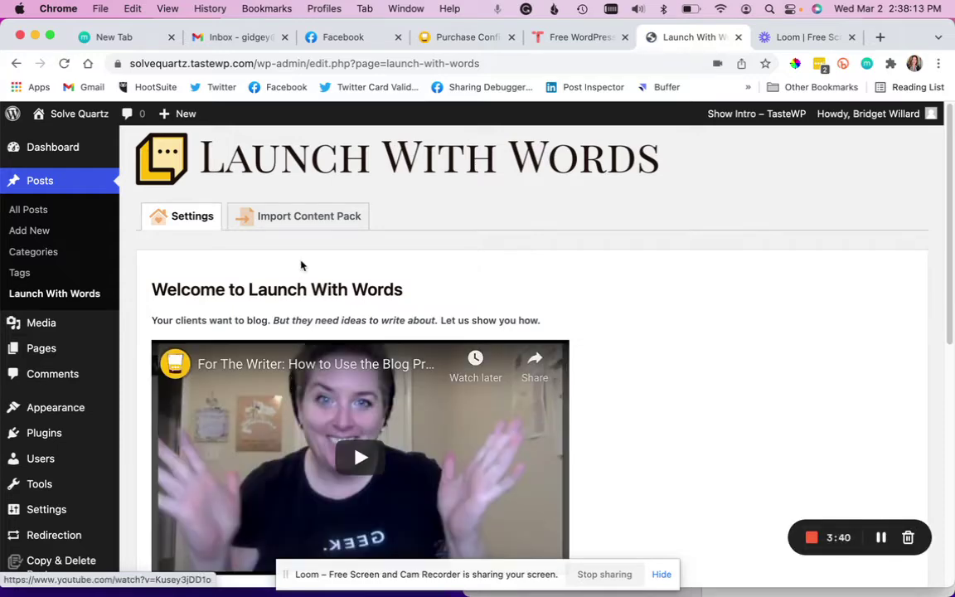
pyautogui.scroll(-5, 301, 265)
pyautogui.scroll(-5, 301, 265)
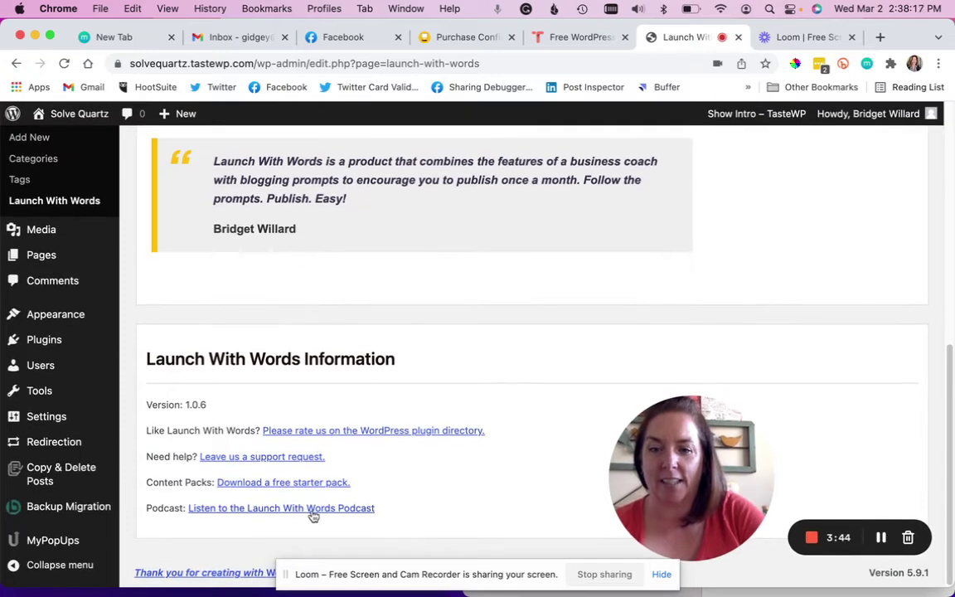
pyautogui.scroll(1, 385, 419)
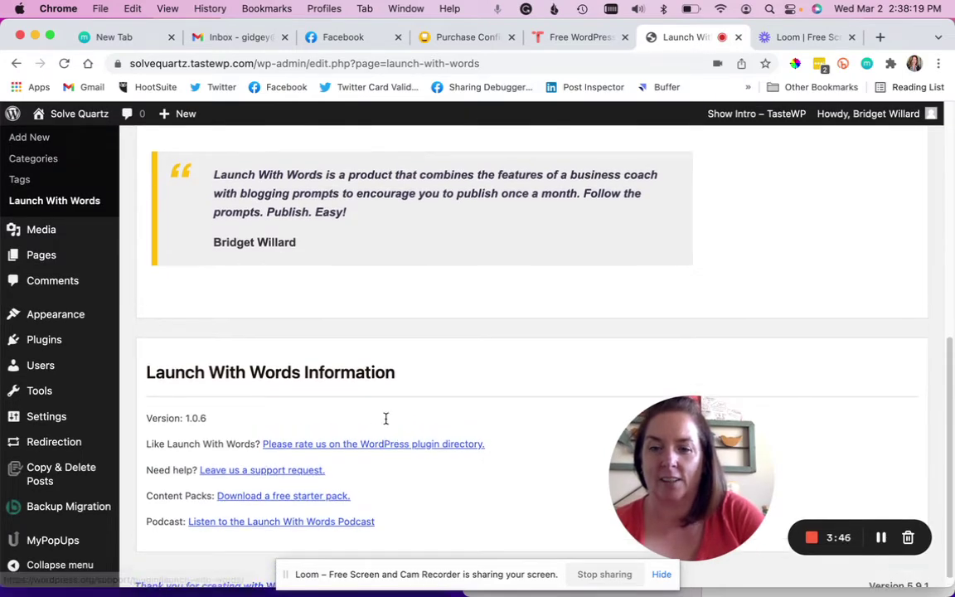
pyautogui.scroll(10, 386, 419)
pyautogui.click(318, 217)
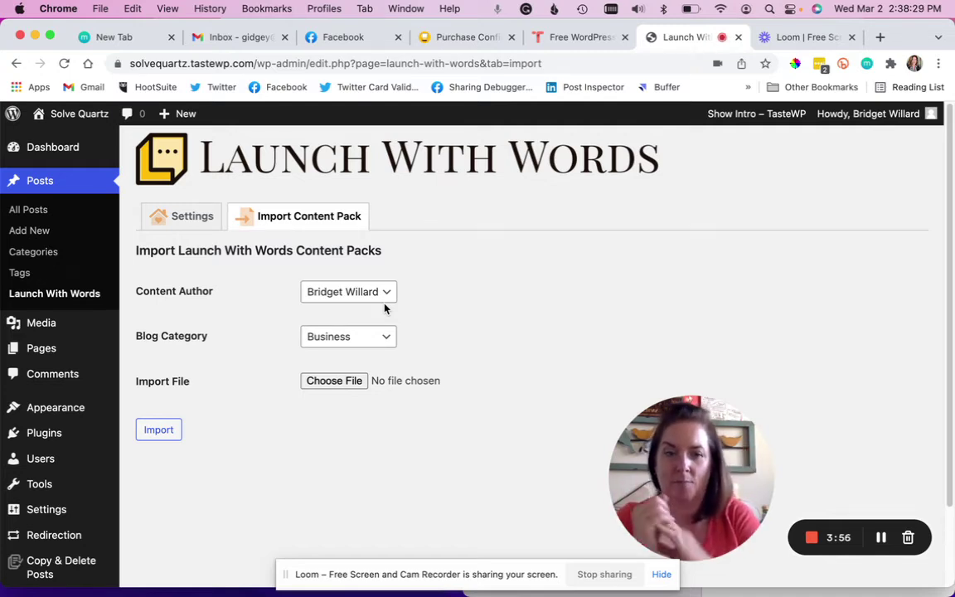
# - Select the site's admin as the content author and Business as the blog category for the import
pyautogui.click(380, 299)
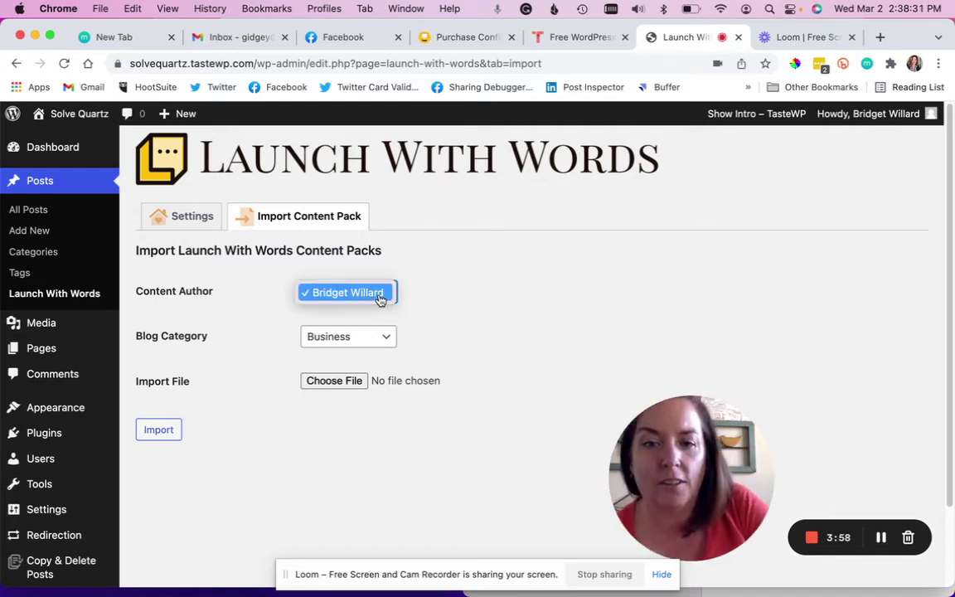
pyautogui.click(363, 340)
pyautogui.click(363, 340)
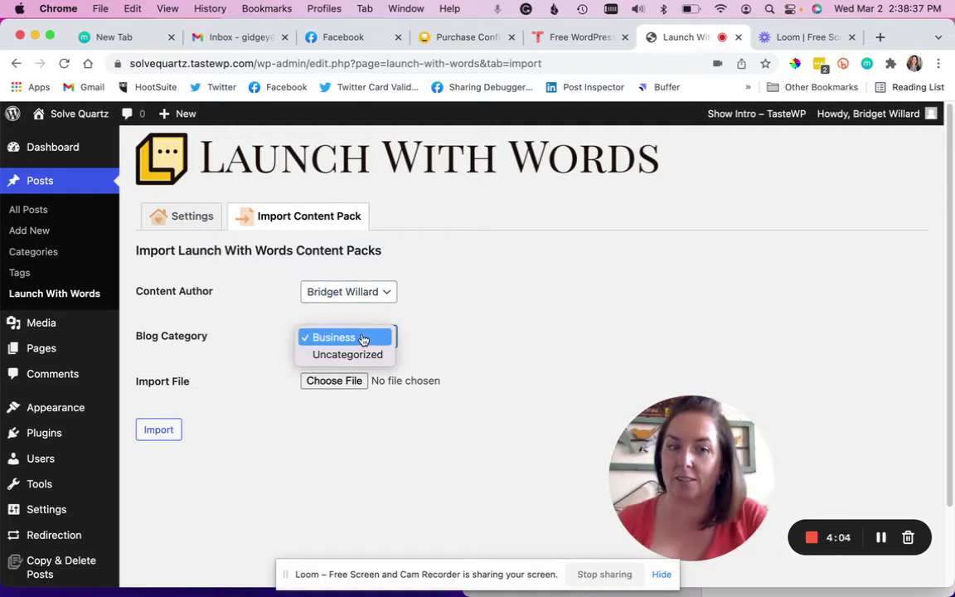
pyautogui.click(460, 346)
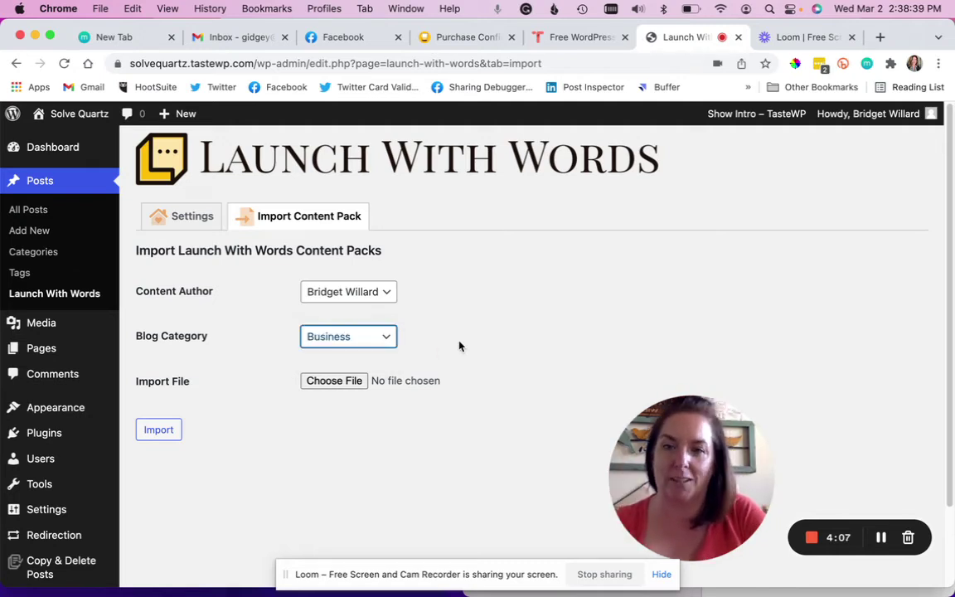
# - Choose launch-with-words-starter-pack.json from the LWW-StarterPack folder in Downloads as the import file and import it
pyautogui.click(337, 383)
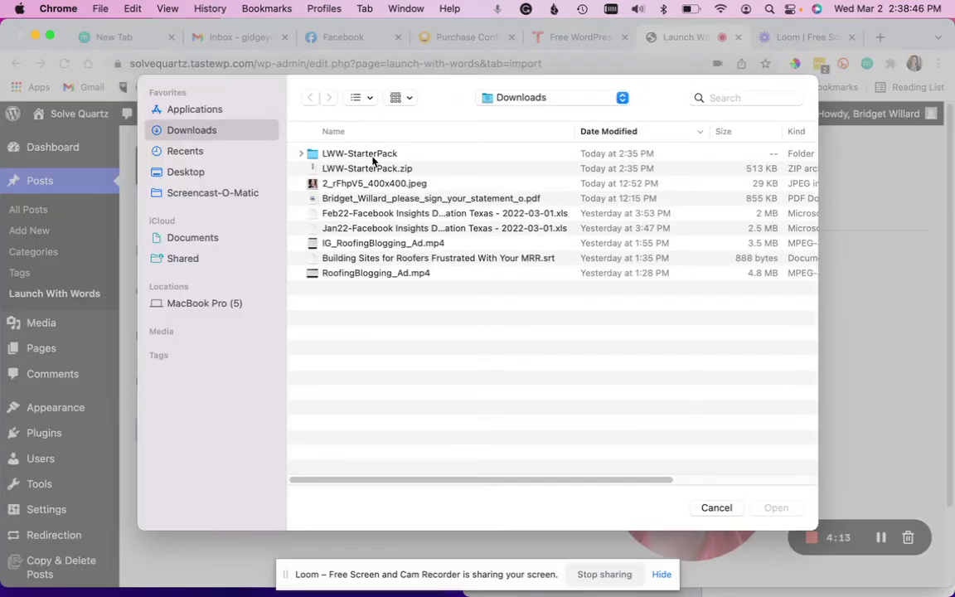
pyautogui.click(373, 158)
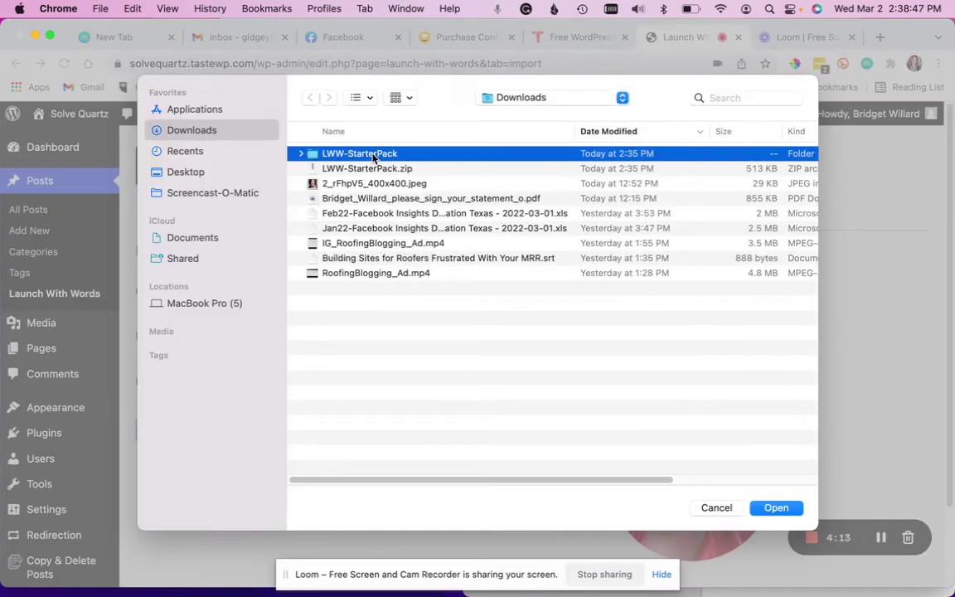
pyautogui.doubleClick(373, 157)
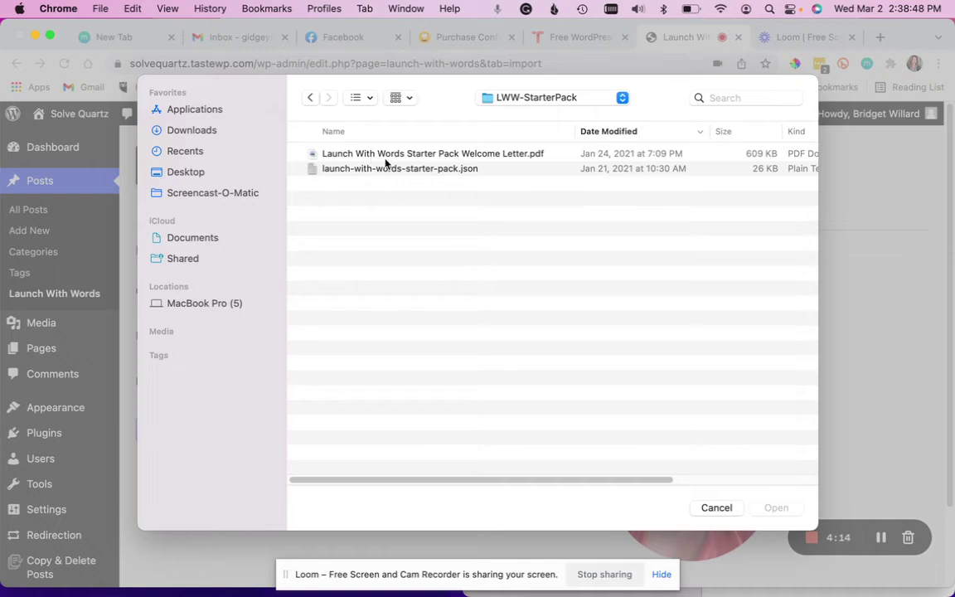
pyautogui.doubleClick(457, 169)
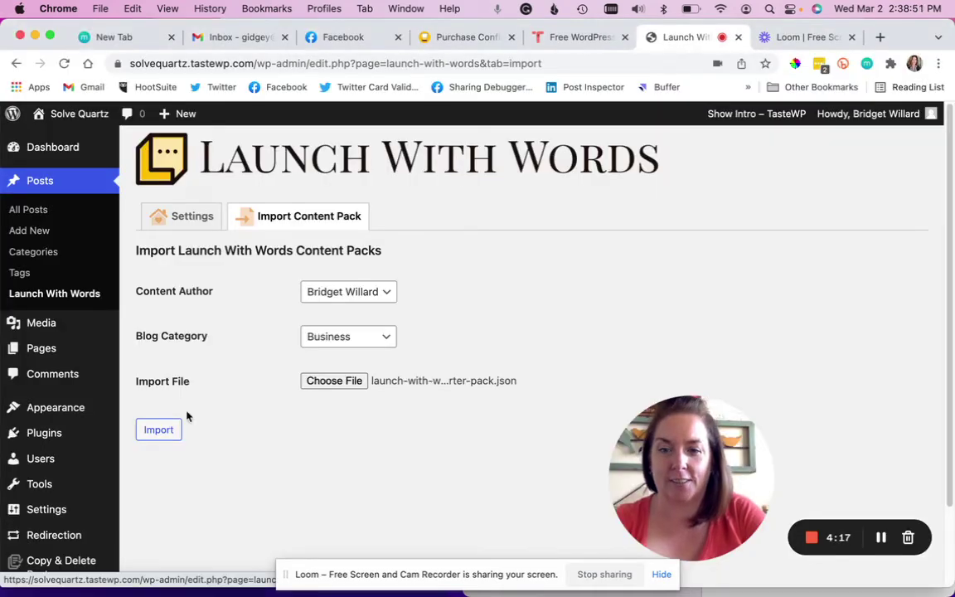
pyautogui.click(164, 431)
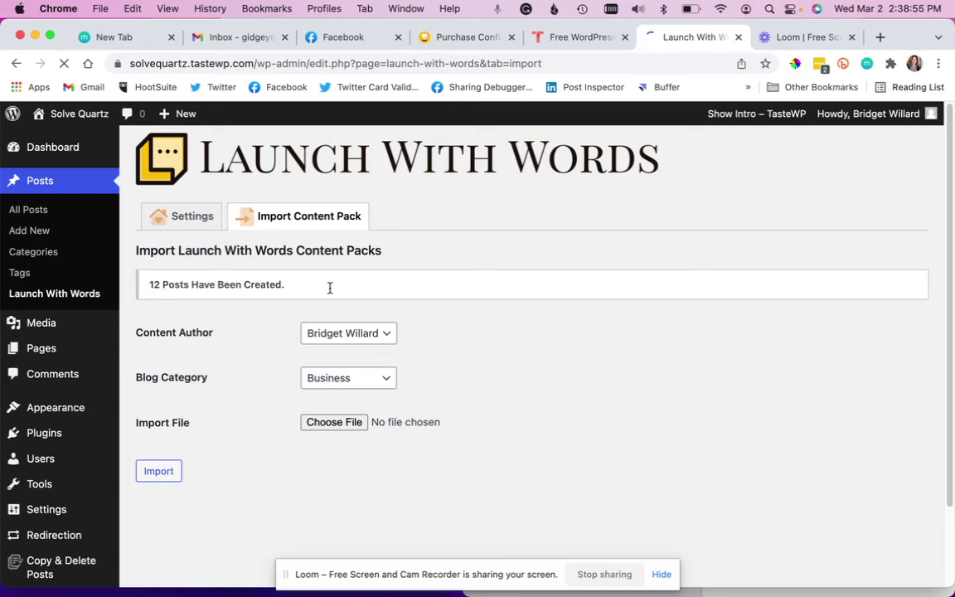
pyautogui.tripleClick(140, 292)
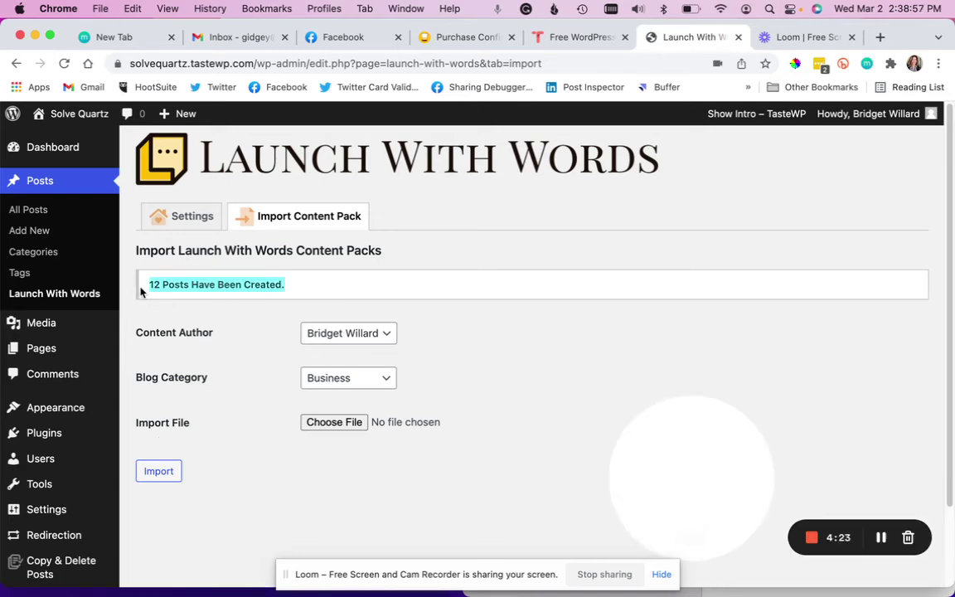
# - Open the March Draft Blog Post for editing from the list of all posts and dismiss the block editor's welcome guide
pyautogui.click(23, 211)
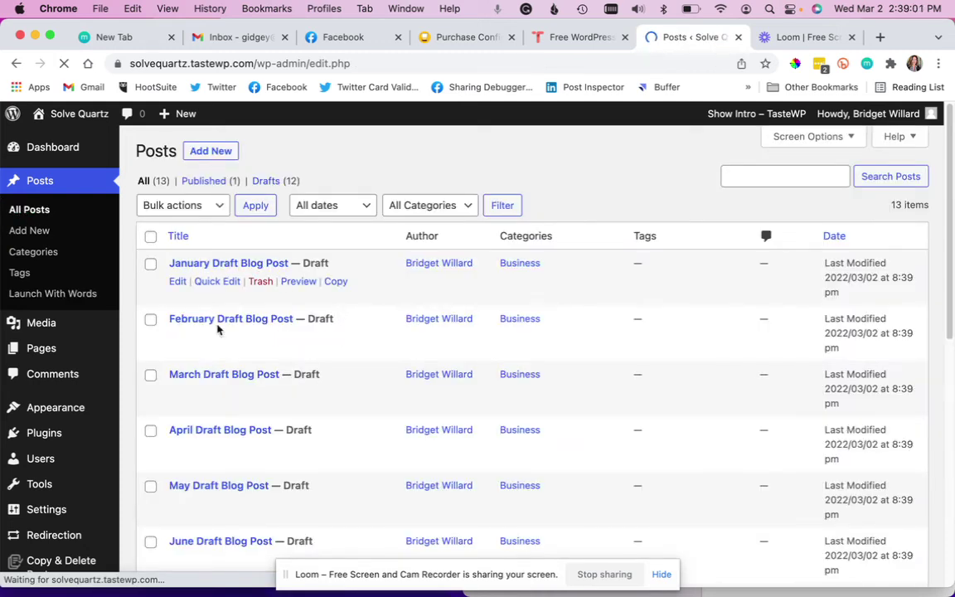
pyautogui.scroll(-2, 233, 352)
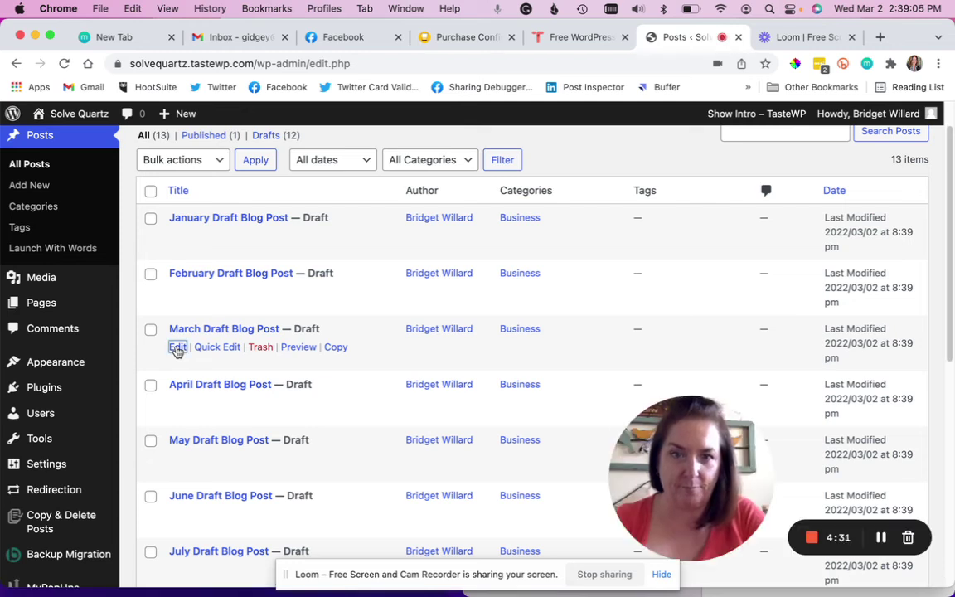
pyautogui.click(178, 348)
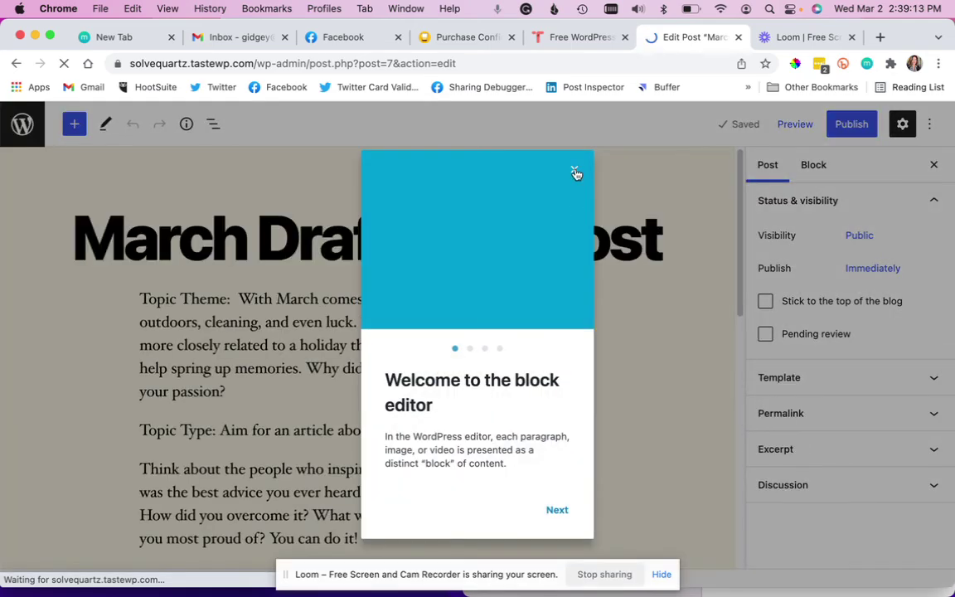
pyautogui.click(575, 170)
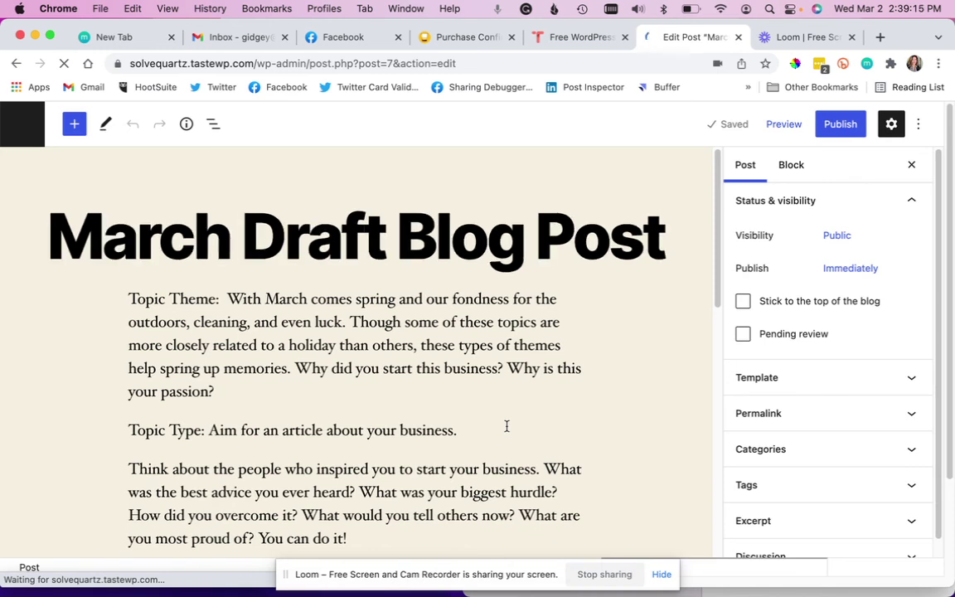